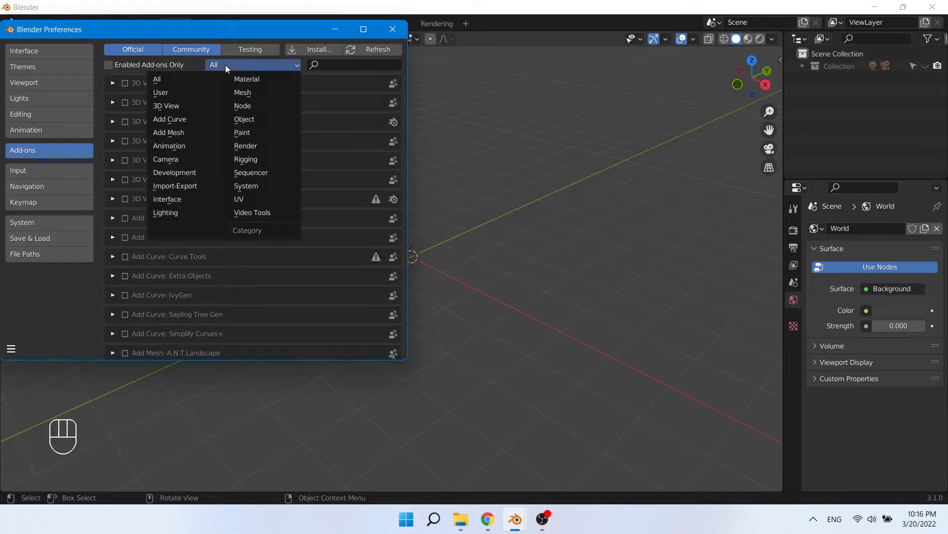
- Filter the add-ons to the Mesh category, enable EdgeFlow, and close the preferences
{"action": "left_click", "coordinate": [242, 91]}
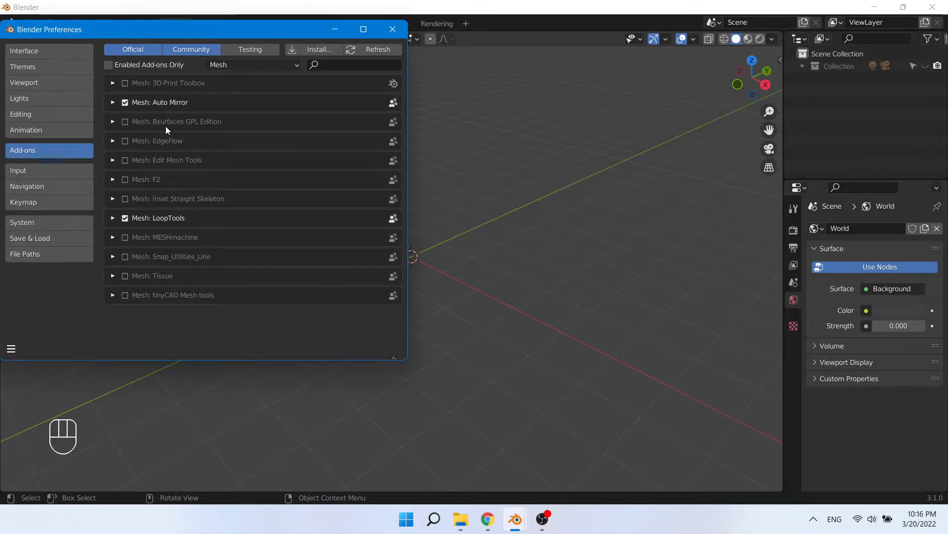
{"action": "left_click", "coordinate": [124, 140]}
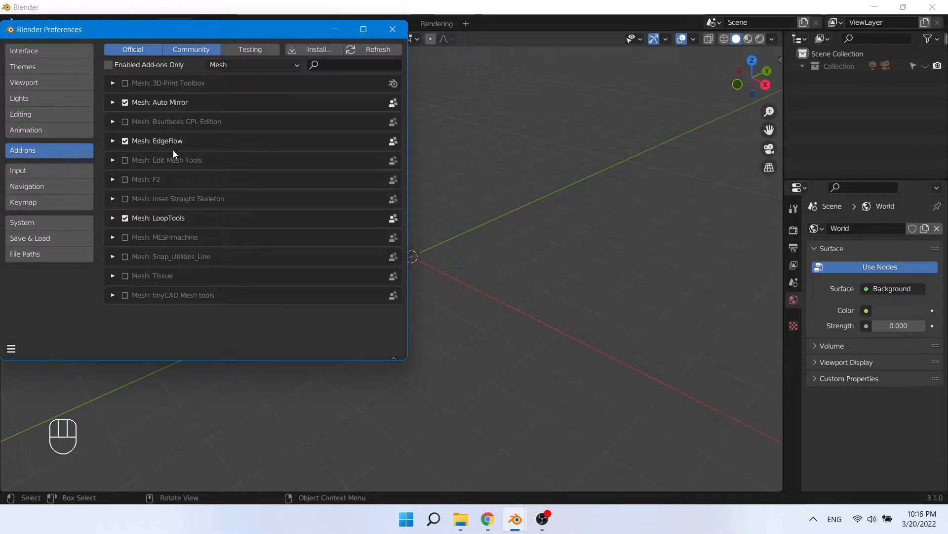
{"action": "left_click", "coordinate": [392, 30]}
- Add a mesh plane at the world origin and scale it up evenly to more than twice its size
{"action": "left_click", "coordinate": [163, 38]}
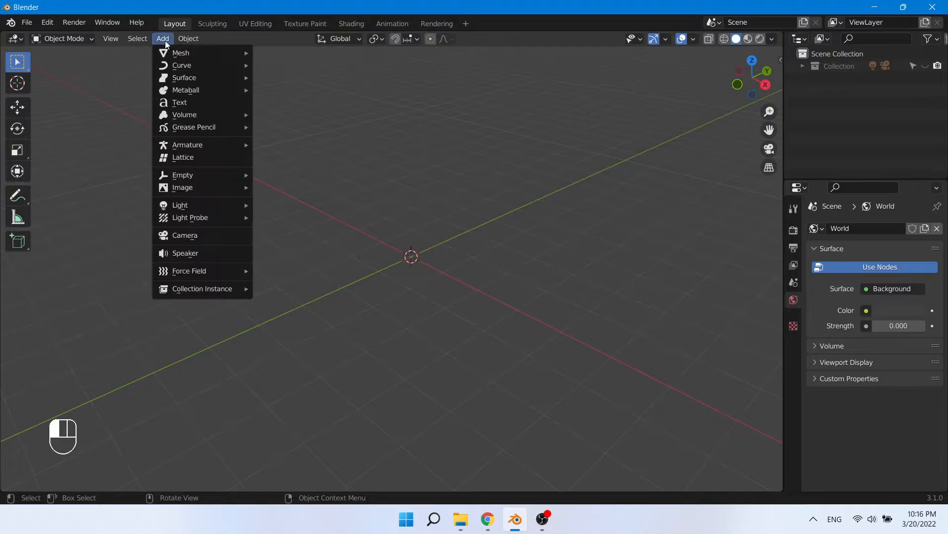
{"action": "mouse_move", "coordinate": [190, 54]}
{"action": "left_click", "coordinate": [288, 53]}
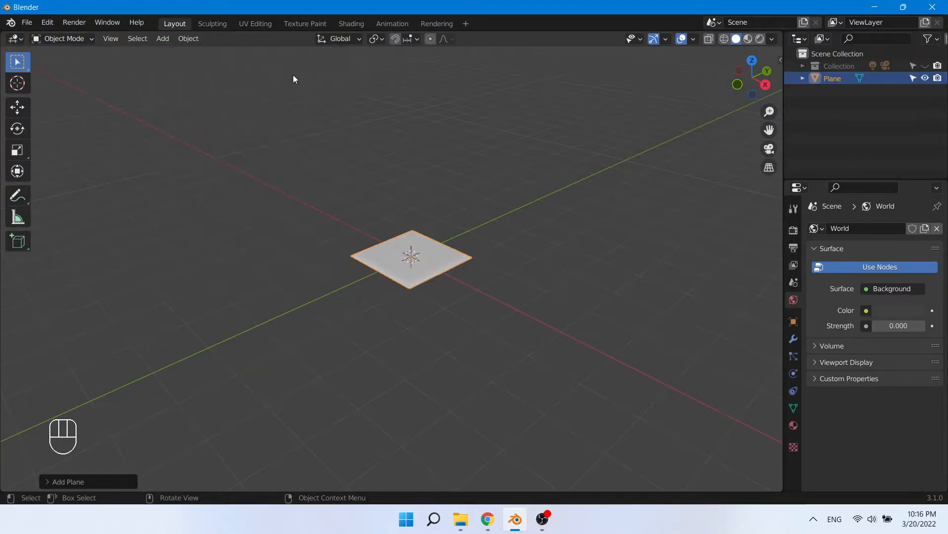
{"action": "key", "text": "s"}
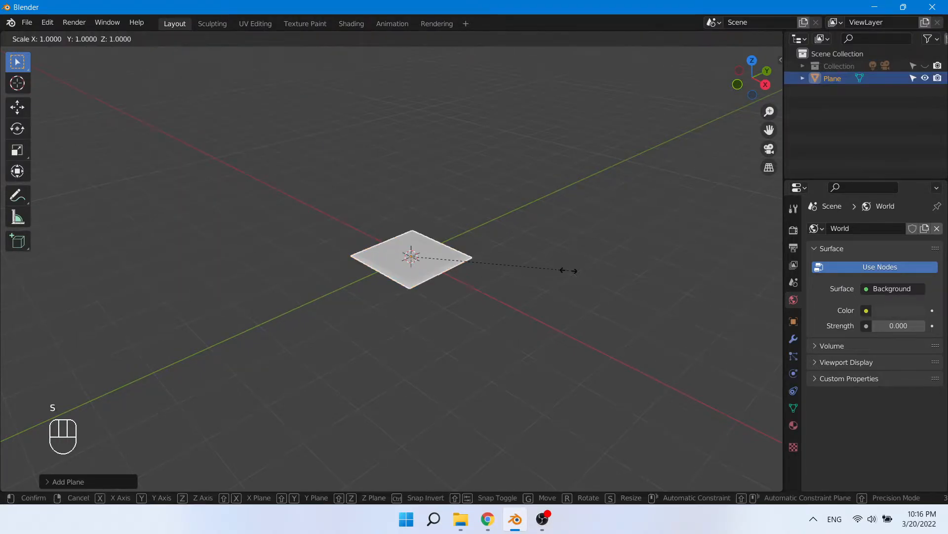
{"action": "left_click", "coordinate": [43, 285]}
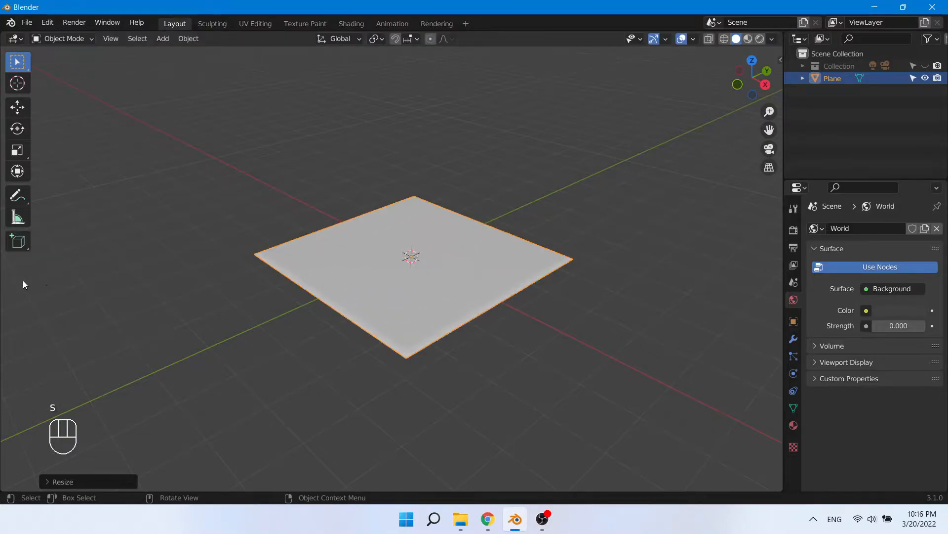
- Enter Edit Mode on the plane and make a loop cut parallel to the Y axis, slid close to the -X border
{"action": "key", "text": "Tab"}
{"action": "middle_click_drag", "start_coordinate": [404, 268], "coordinate": [412, 268]}
{"action": "key", "text": "ctrl+r"}
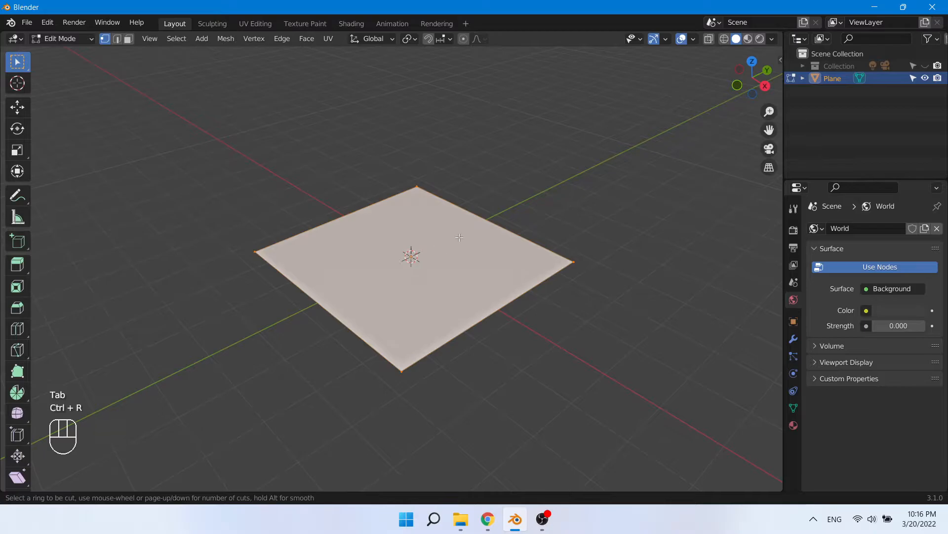
{"action": "left_click", "coordinate": [477, 217]}
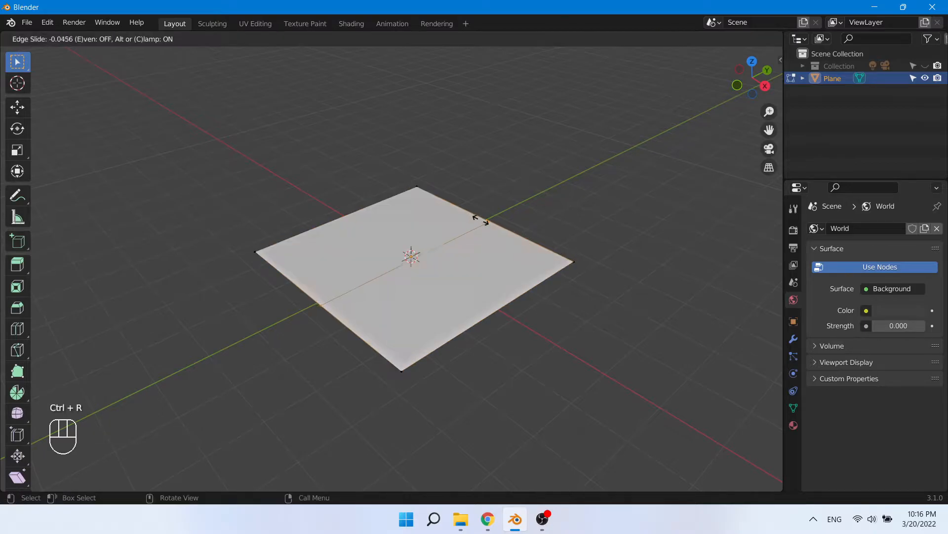
{"action": "left_click", "coordinate": [435, 179]}
- Make two more loop cuts parallel to the Y axis, one close to the +X border and one just inside the -X loop
{"action": "middle_click_drag", "start_coordinate": [434, 179], "coordinate": [455, 248]}
{"action": "scroll", "coordinate": [456, 249], "scroll_direction": "up", "scroll_amount": 3}
{"action": "key", "text": "ctrl+r"}
{"action": "left_click", "coordinate": [489, 188]}
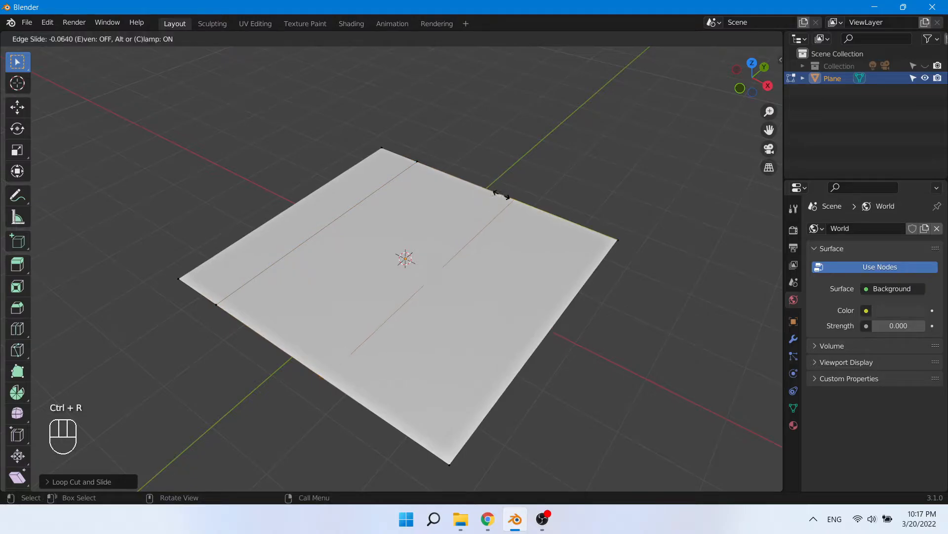
{"action": "left_click", "coordinate": [571, 222]}
{"action": "key", "text": "ctrl+r"}
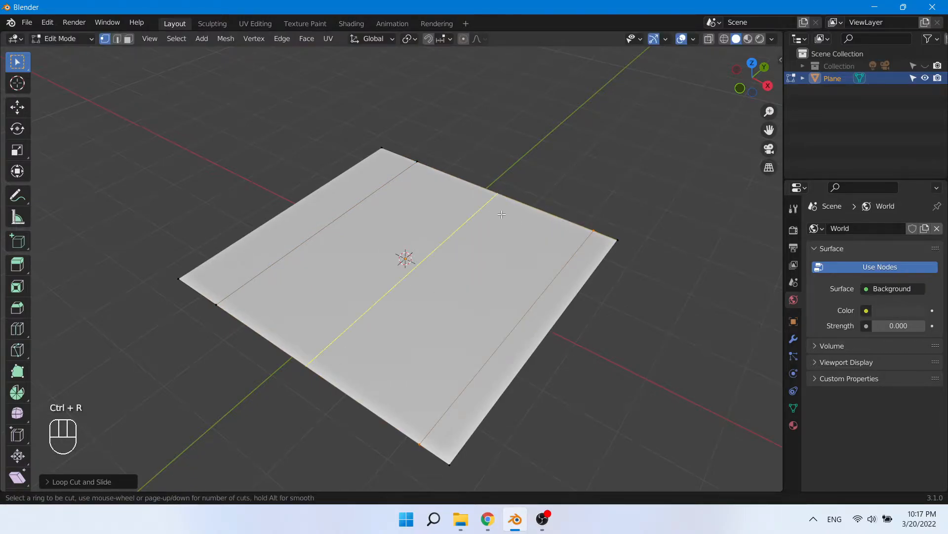
{"action": "left_click", "coordinate": [499, 213]}
{"action": "left_click", "coordinate": [431, 154]}
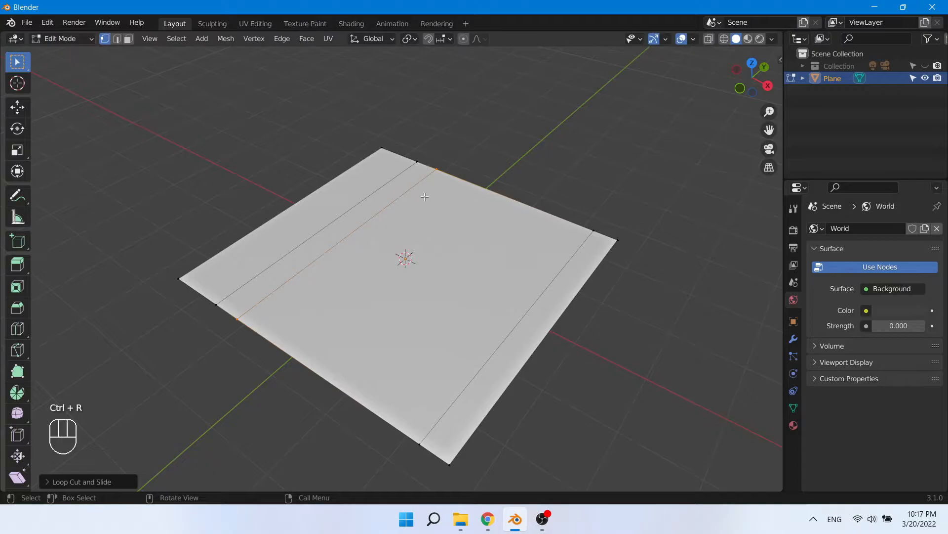
- Make two closely spaced loop cuts parallel to the X axis, both slid toward the plane's +Y side
{"action": "key", "text": "ctrl+r"}
{"action": "left_click", "coordinate": [541, 326]}
{"action": "left_click", "coordinate": [580, 278]}
{"action": "key", "text": "ctrl+r"}
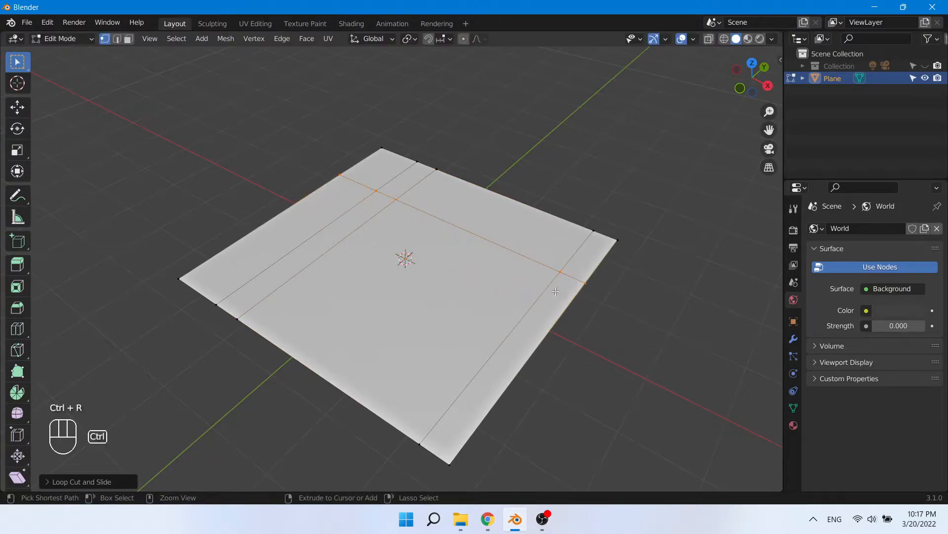
{"action": "left_click", "coordinate": [573, 284]}
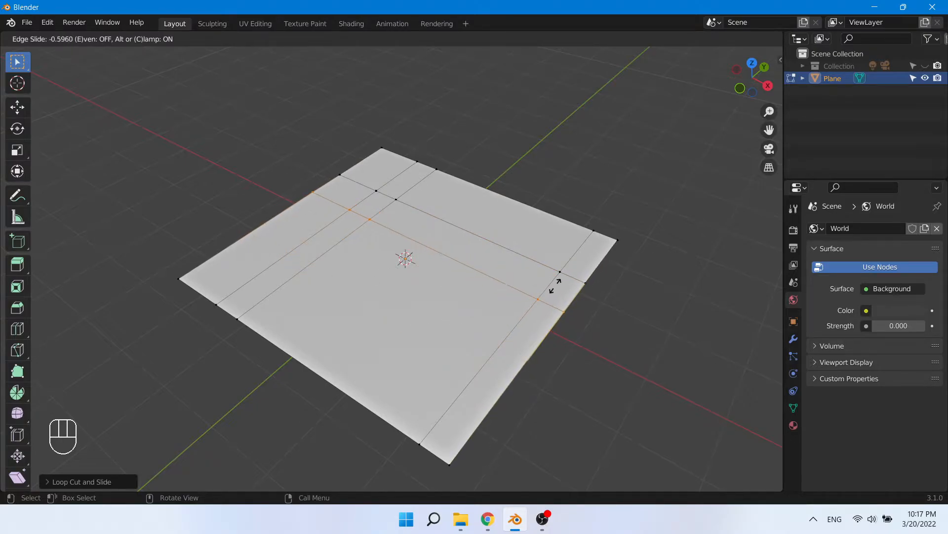
{"action": "left_click", "coordinate": [555, 285]}
- In edge select mode, apply Set Flow to the X-parallel loop nearer the plane's centre
{"action": "middle_click_drag", "start_coordinate": [555, 286], "coordinate": [448, 316]}
{"action": "key", "text": "2"}
{"action": "middle_click_drag", "start_coordinate": [523, 242], "coordinate": [433, 279]}
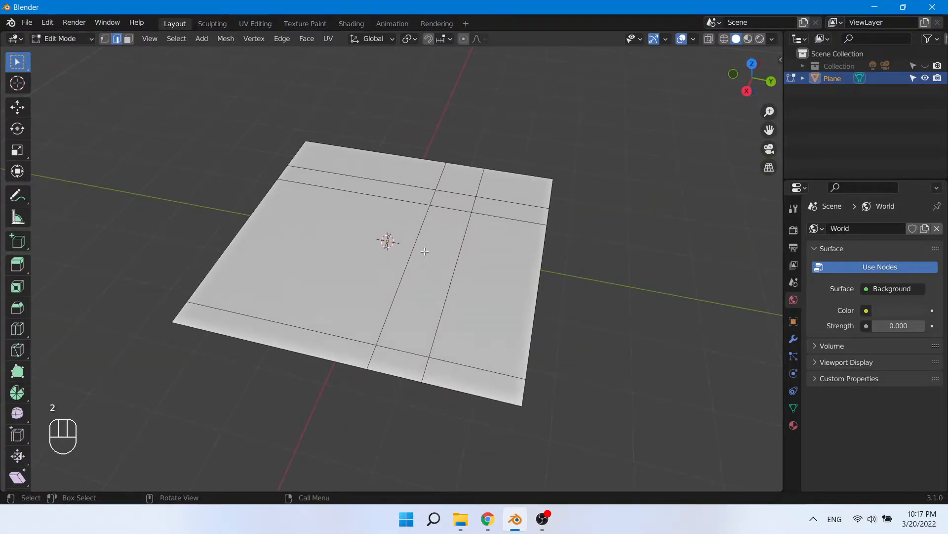
{"action": "middle_click_drag", "start_coordinate": [395, 206], "coordinate": [581, 240], "text": "shift"}
{"action": "left_click", "coordinate": [583, 235], "text": "alt"}
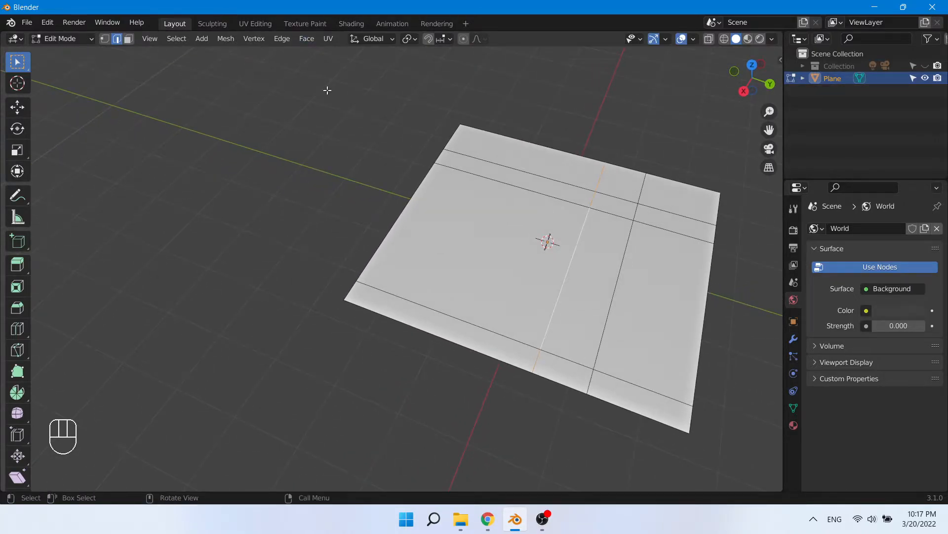
{"action": "left_click", "coordinate": [283, 39]}
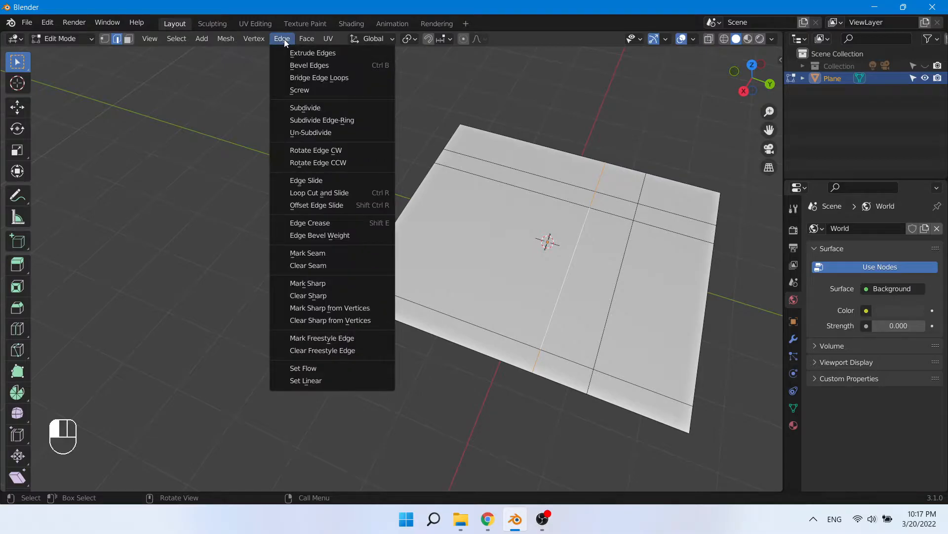
{"action": "left_click", "coordinate": [319, 370]}
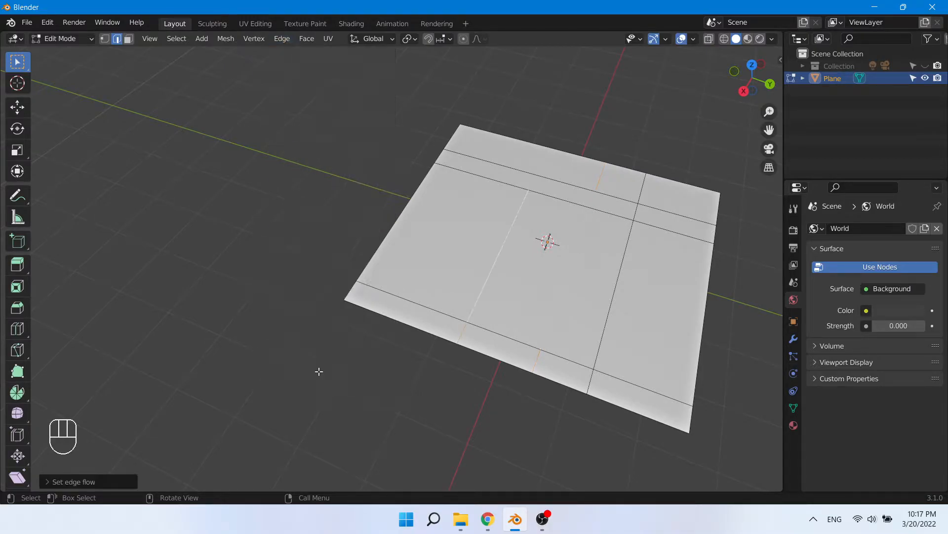
- Select the other X-parallel loop, nearer the +Y border, and apply Set Flow to it
{"action": "left_click", "coordinate": [619, 280], "text": "alt"}
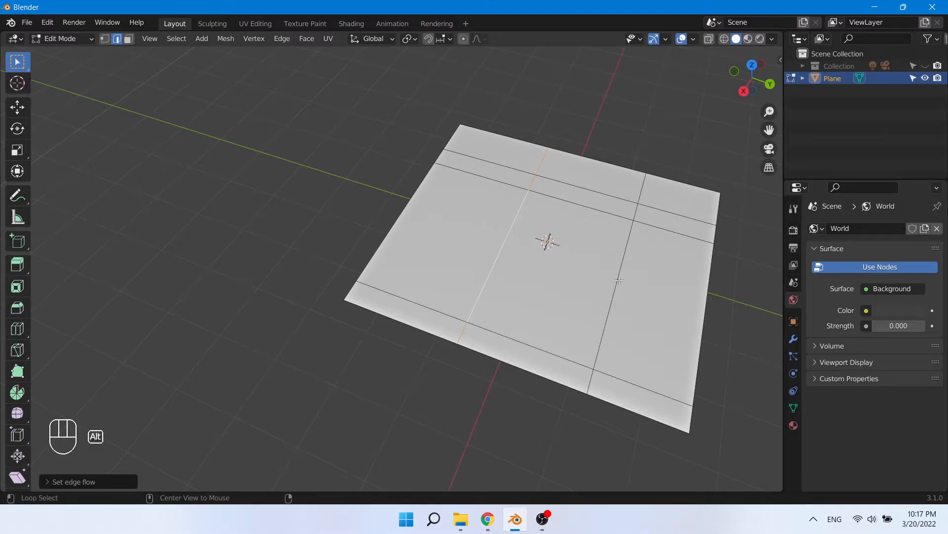
{"action": "left_click", "coordinate": [286, 40]}
{"action": "left_click", "coordinate": [314, 368]}
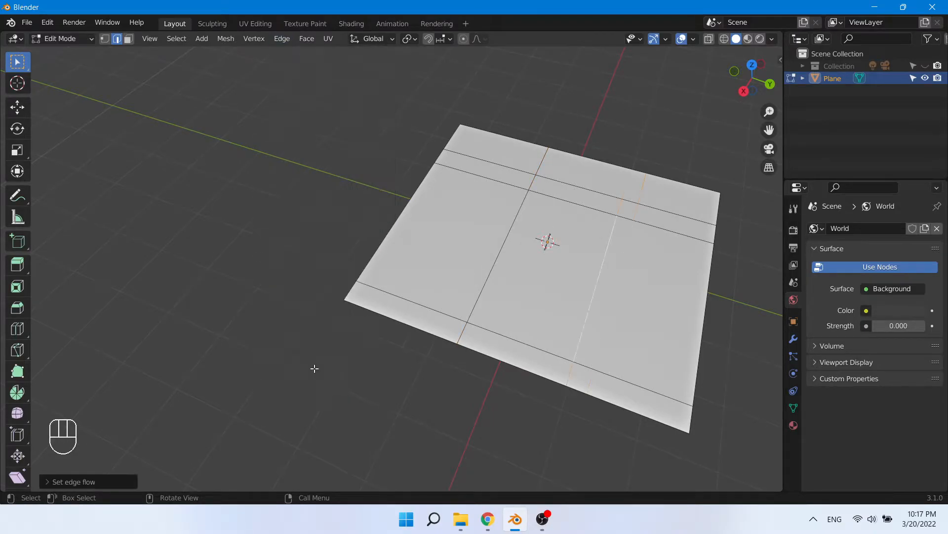
- Apply Set Flow to both X-parallel loops together, and again with the +Y and -Y borders added to the selection
{"action": "left_click", "coordinate": [514, 229], "text": "alt+shift"}
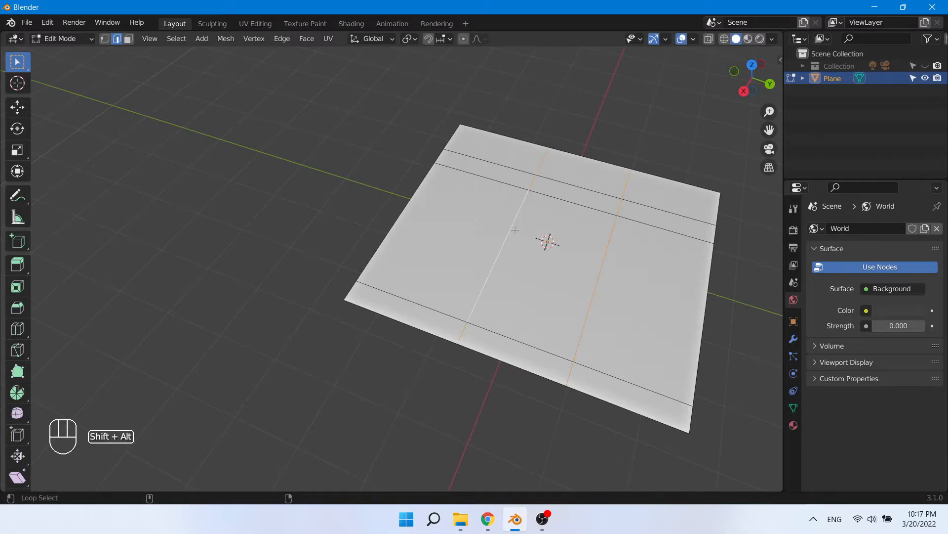
{"action": "left_click", "coordinate": [279, 40]}
{"action": "left_click", "coordinate": [315, 369]}
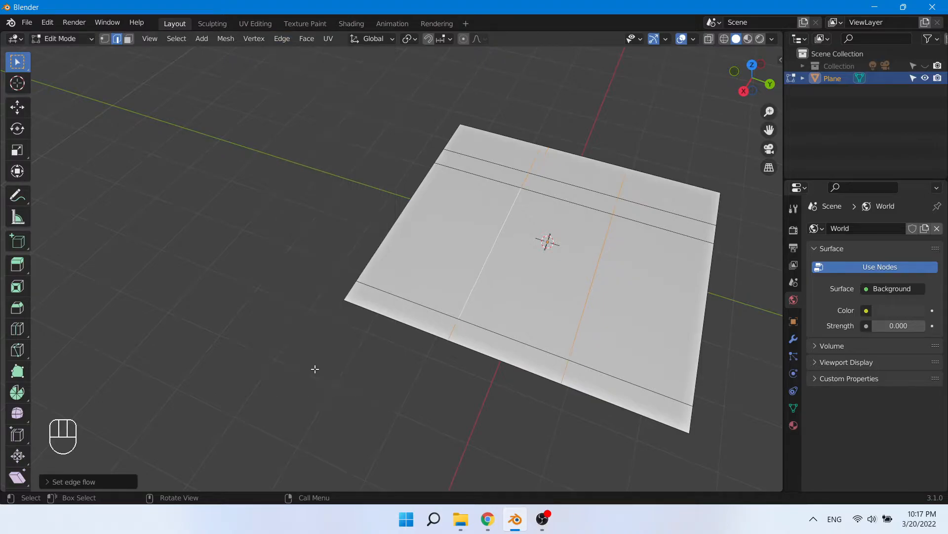
{"action": "left_click", "coordinate": [710, 297], "text": "alt+shift"}
{"action": "left_click", "coordinate": [410, 204], "text": "alt+shift"}
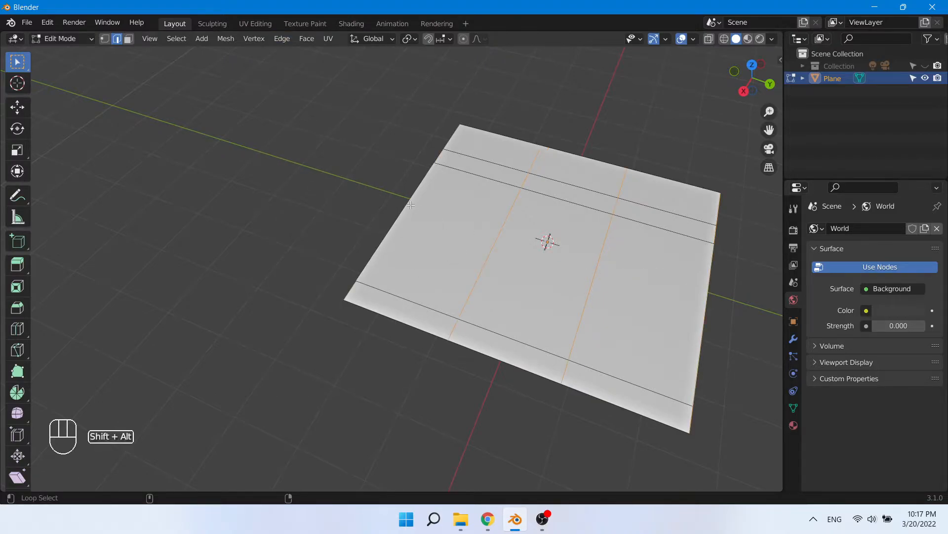
{"action": "left_click", "coordinate": [280, 39]}
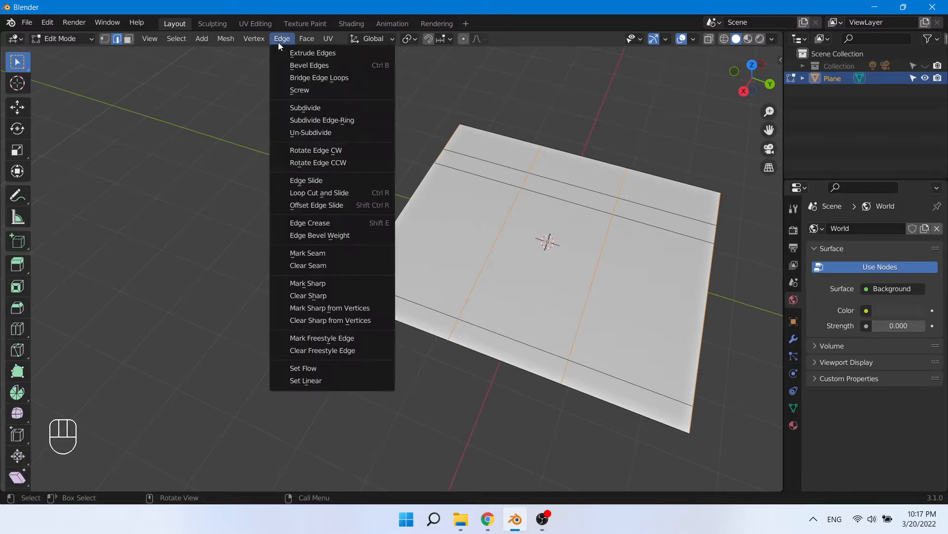
{"action": "left_click", "coordinate": [313, 369]}
- Of the two Y-parallel loops near the -X border, apply Set Flow to the inner one first and the outer one second
{"action": "left_click", "coordinate": [561, 196]}
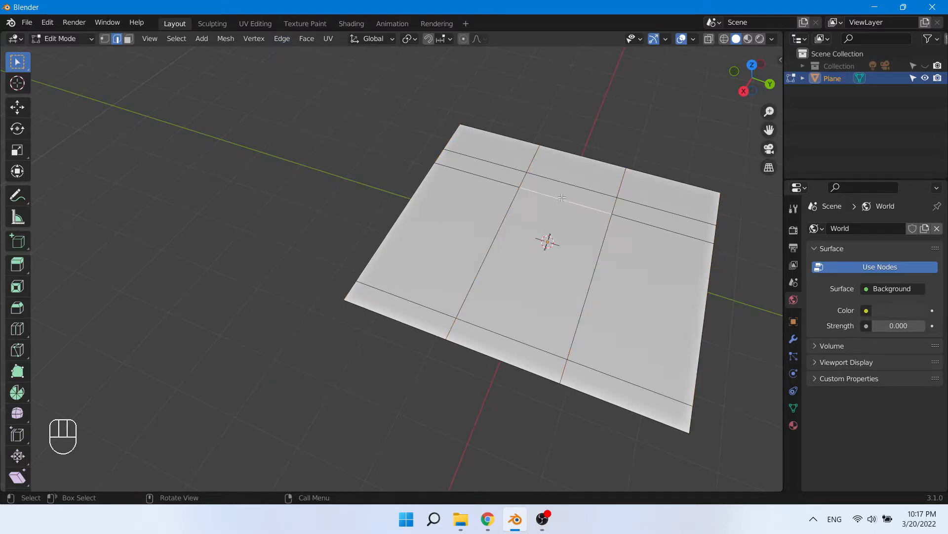
{"action": "left_click", "coordinate": [562, 197], "text": "alt"}
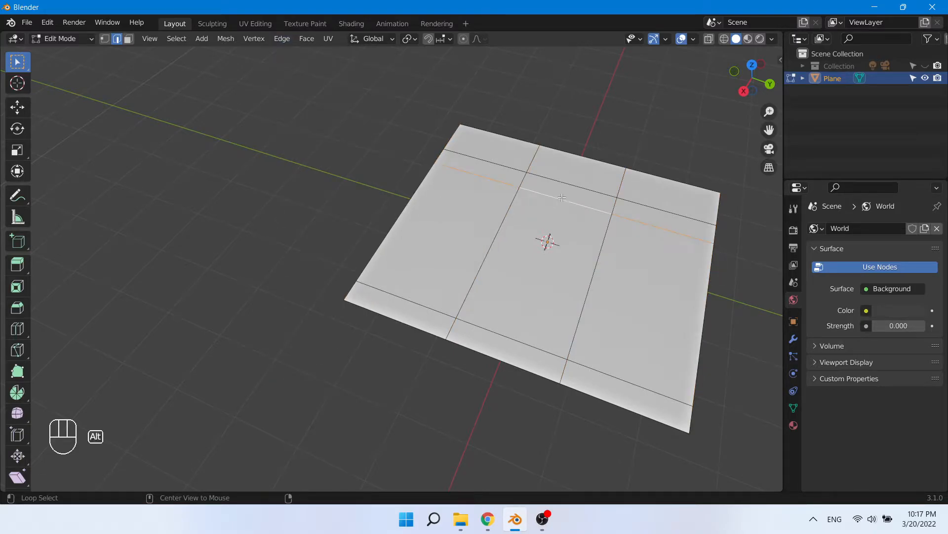
{"action": "left_click", "coordinate": [285, 42]}
{"action": "left_click", "coordinate": [315, 365]}
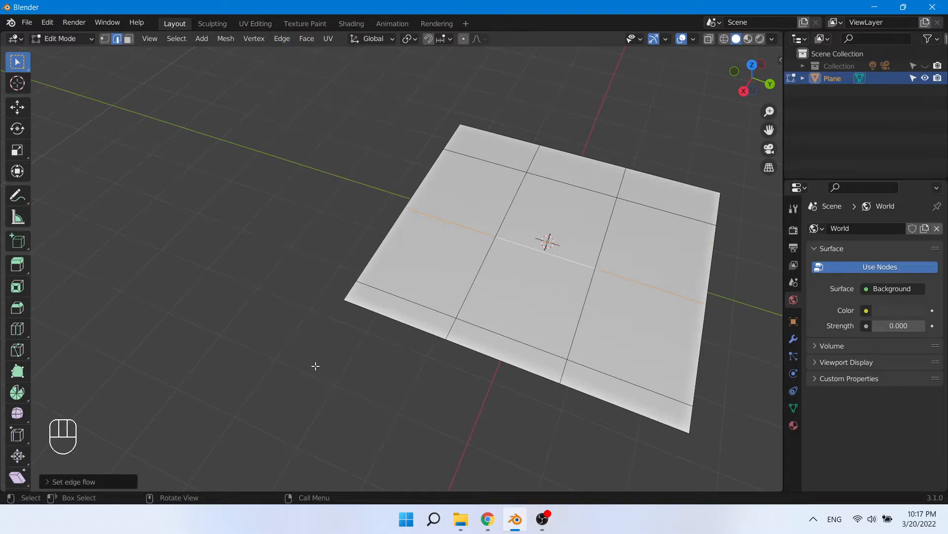
{"action": "left_click", "coordinate": [564, 181], "text": "alt"}
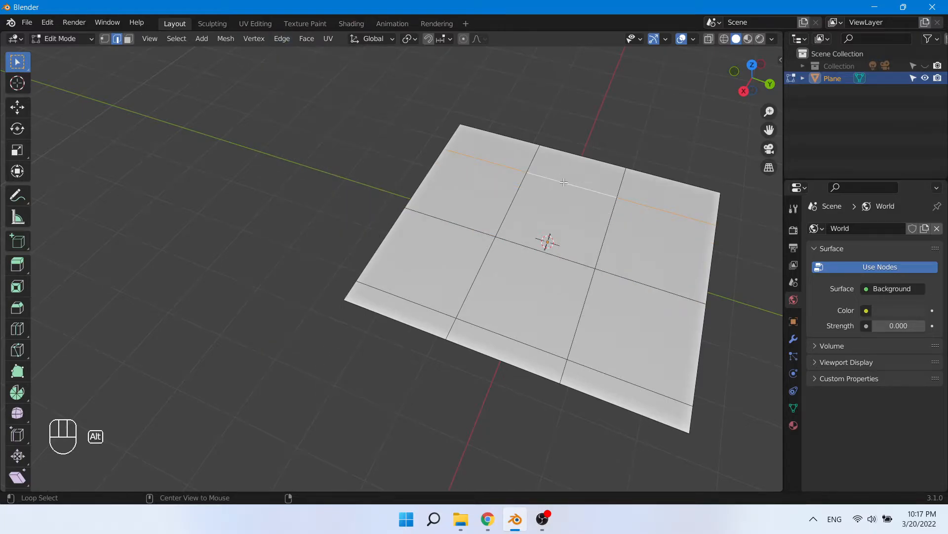
{"action": "left_click", "coordinate": [285, 42]}
{"action": "left_click", "coordinate": [307, 366]}
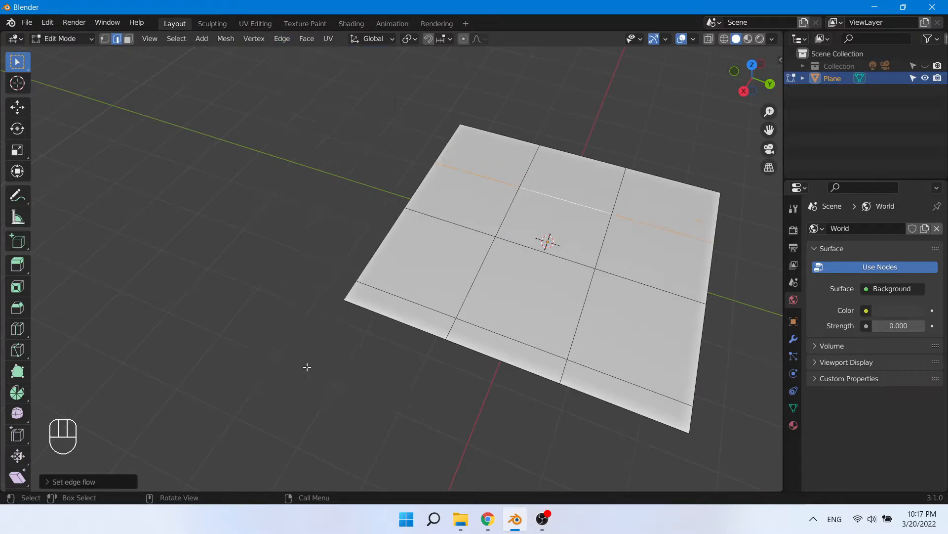
- Apply Set Flow to those two Y-parallel loops together, and again with the loop near the +X border added
{"action": "left_click", "coordinate": [544, 242], "text": "alt+shift"}
{"action": "middle_click_drag", "start_coordinate": [546, 241], "coordinate": [460, 279]}
{"action": "left_click", "coordinate": [275, 39]}
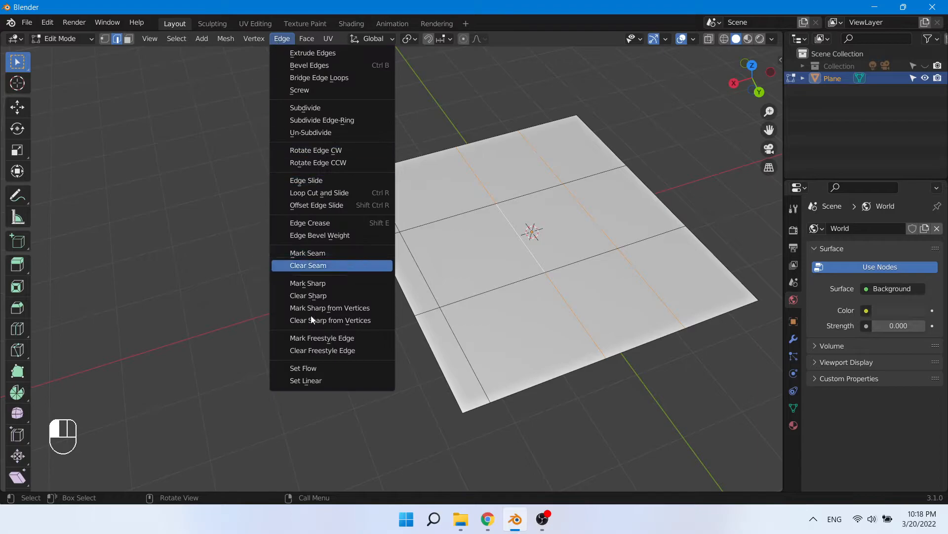
{"action": "left_click", "coordinate": [315, 369]}
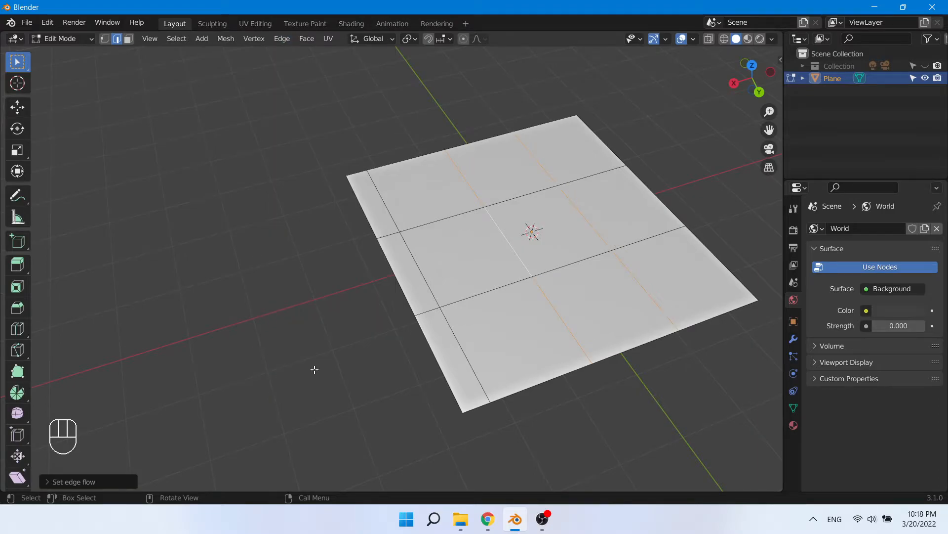
{"action": "left_click", "coordinate": [419, 273], "text": "alt+shift"}
{"action": "left_click", "coordinate": [286, 39]}
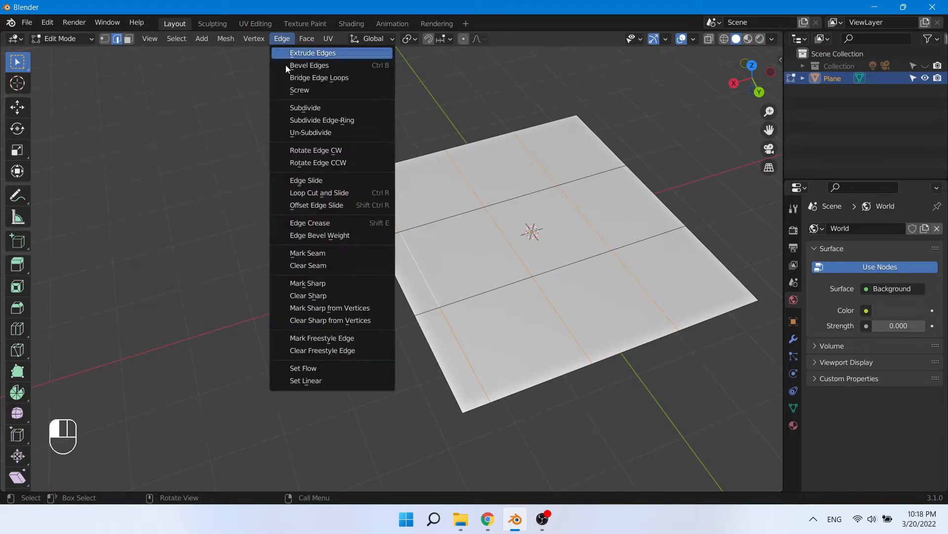
{"action": "left_click", "coordinate": [311, 366]}
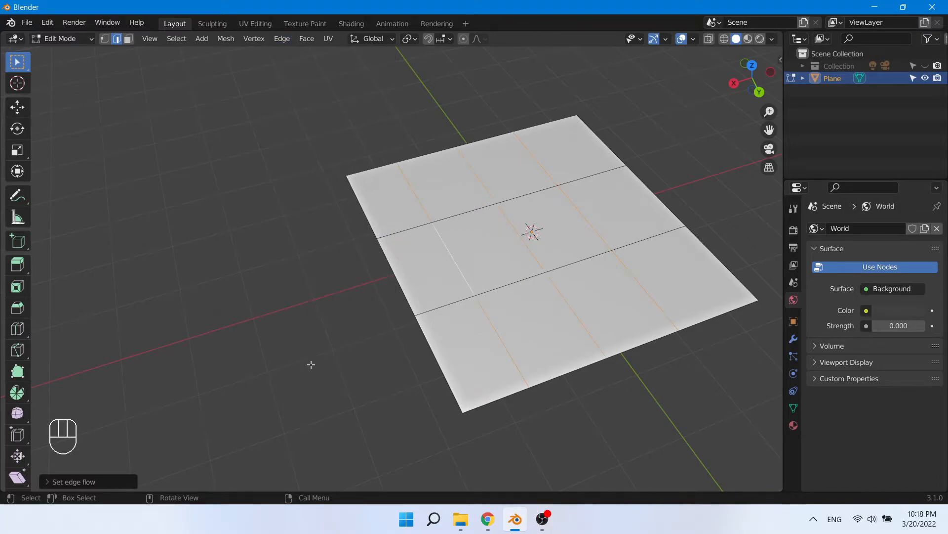
- Select the whole plane, including all its border edges, apply Set Flow to it, and clear the selection
{"action": "middle_click_drag", "start_coordinate": [463, 286], "coordinate": [422, 336]}
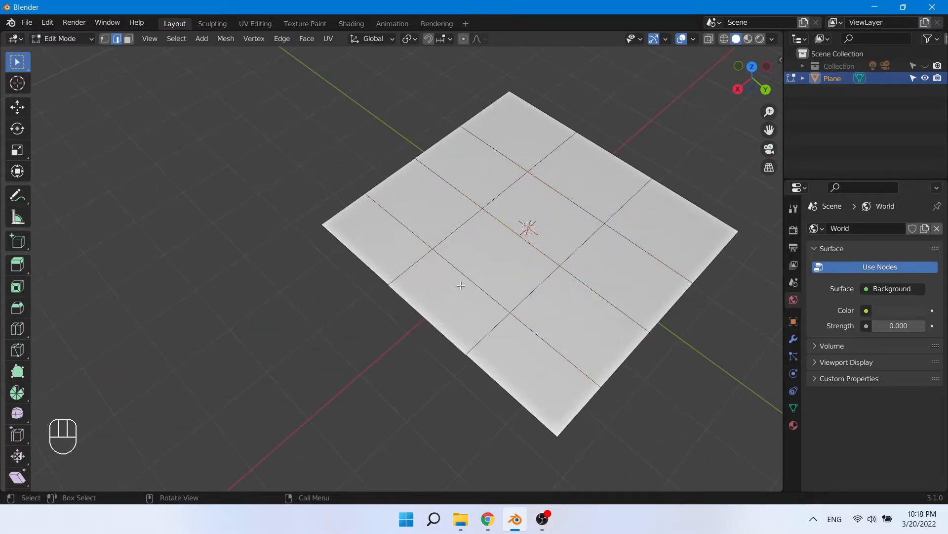
{"action": "middle_click_drag", "start_coordinate": [461, 286], "coordinate": [510, 271]}
{"action": "left_click_drag", "start_coordinate": [704, 101], "coordinate": [287, 347]}
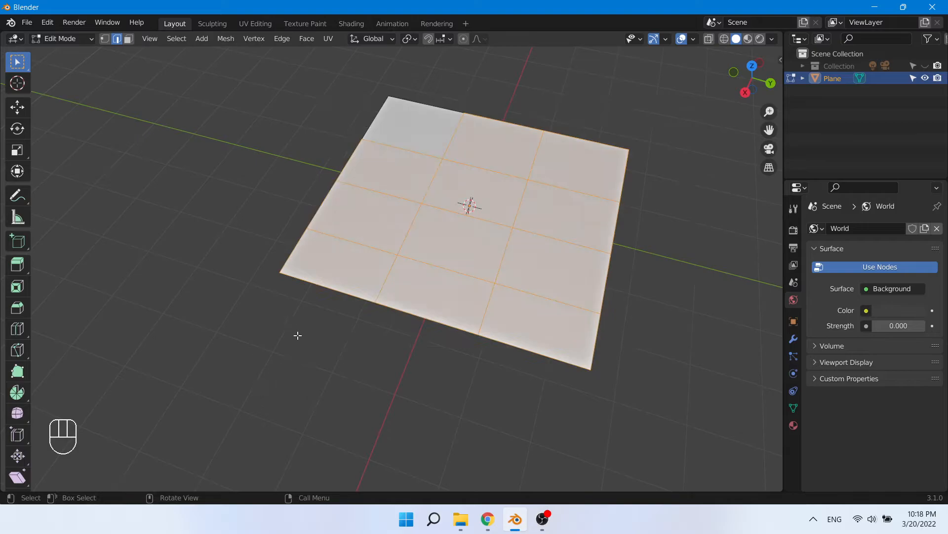
{"action": "left_click_drag", "start_coordinate": [645, 89], "coordinate": [216, 383]}
{"action": "left_click", "coordinate": [283, 39]}
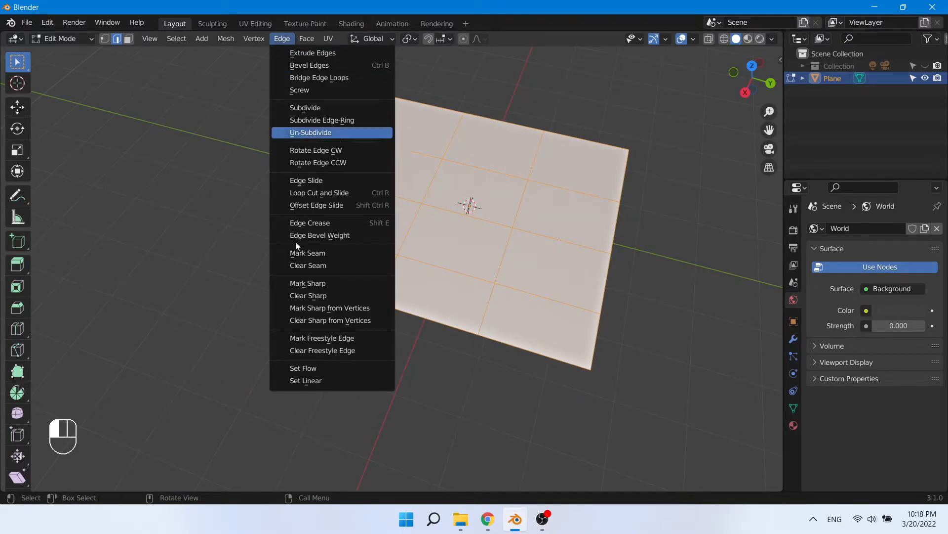
{"action": "left_click", "coordinate": [296, 368]}
{"action": "middle_click_drag", "start_coordinate": [389, 319], "coordinate": [262, 288]}
{"action": "left_click", "coordinate": [240, 235]}
{"action": "middle_click_drag", "start_coordinate": [264, 235], "coordinate": [480, 191]}
- Raise the Y-parallel edge loop nearest the -X border along Z with the Move tool, forming a ridge
{"action": "left_click", "coordinate": [488, 179], "text": "alt"}
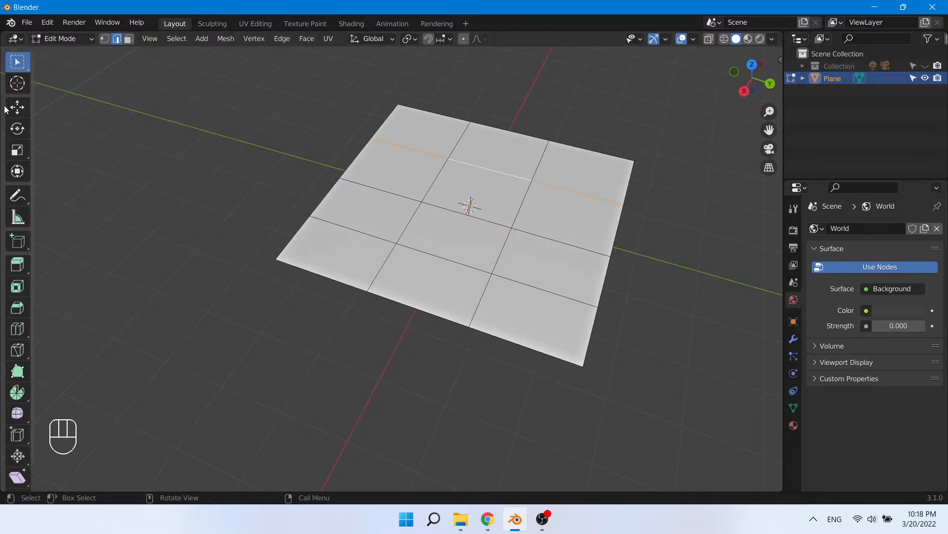
{"action": "left_click", "coordinate": [16, 110]}
{"action": "middle_click_drag", "start_coordinate": [642, 295], "coordinate": [501, 279]}
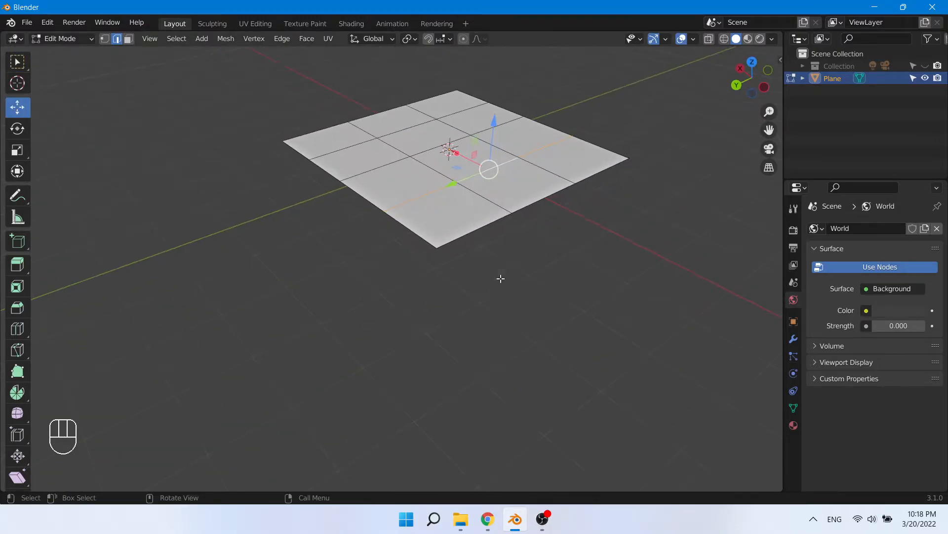
{"action": "scroll", "coordinate": [527, 334], "scroll_direction": "down", "scroll_amount": 1}
{"action": "scroll", "coordinate": [360, 148], "scroll_direction": "up", "scroll_amount": 2}
{"action": "left_click_drag", "start_coordinate": [541, 167], "coordinate": [548, 144]}
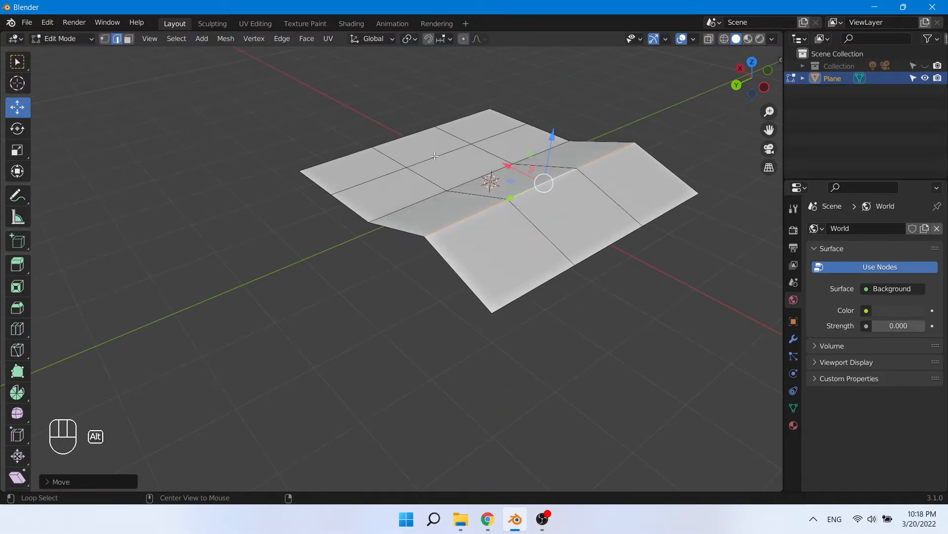
- Lower the Y-parallel edge loop nearest the +X border along Z, forming a valley
{"action": "left_click", "coordinate": [434, 155], "text": "alt"}
{"action": "key", "text": "g"}
{"action": "key", "text": "z"}
{"action": "left_click", "coordinate": [418, 177]}
{"action": "middle_click_drag", "start_coordinate": [417, 176], "coordinate": [404, 316]}
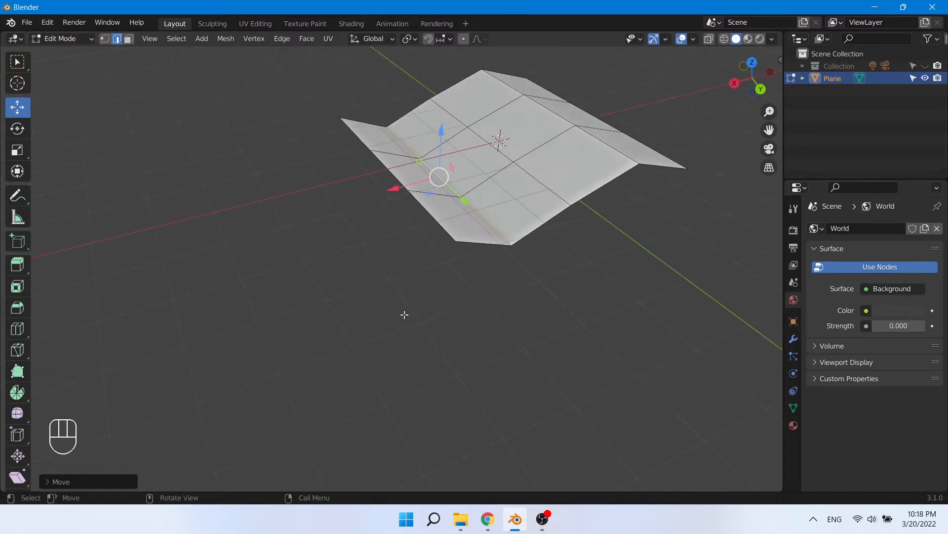
{"action": "scroll", "coordinate": [359, 297], "scroll_direction": "down", "scroll_amount": 1}
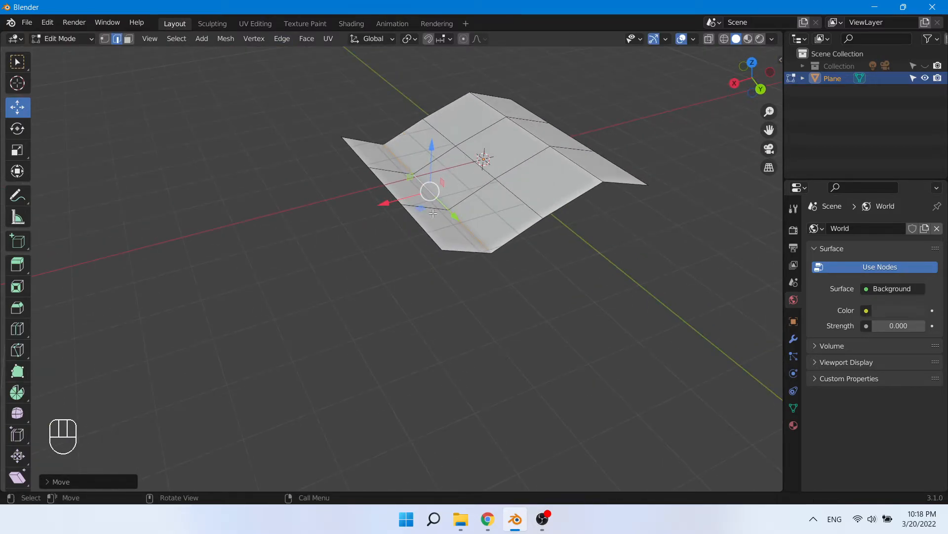
- Raise the X-parallel edge loop nearer the +Y border along Z
{"action": "left_click", "coordinate": [479, 186], "text": "alt"}
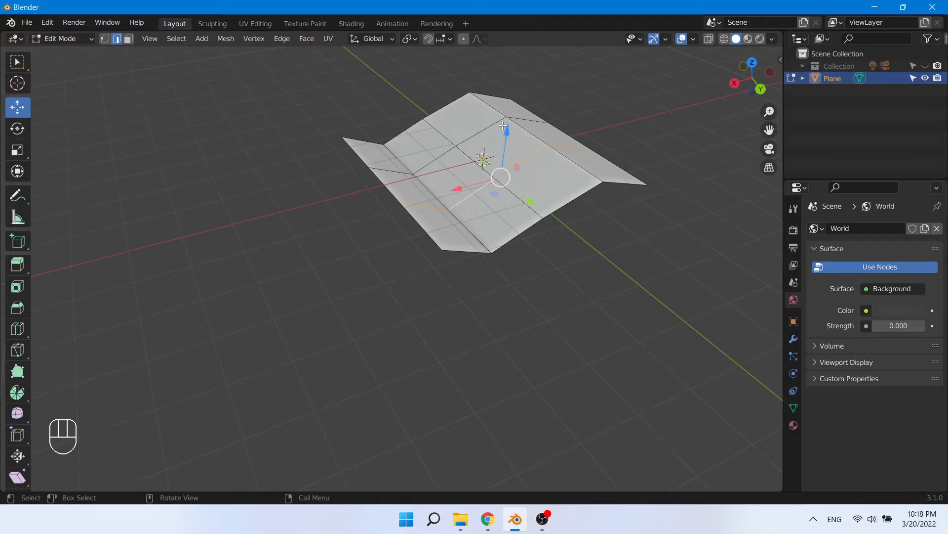
{"action": "key", "text": "g"}
{"action": "key", "text": "z"}
{"action": "left_click", "coordinate": [509, 98]}
{"action": "middle_click_drag", "start_coordinate": [509, 97], "coordinate": [441, 150]}
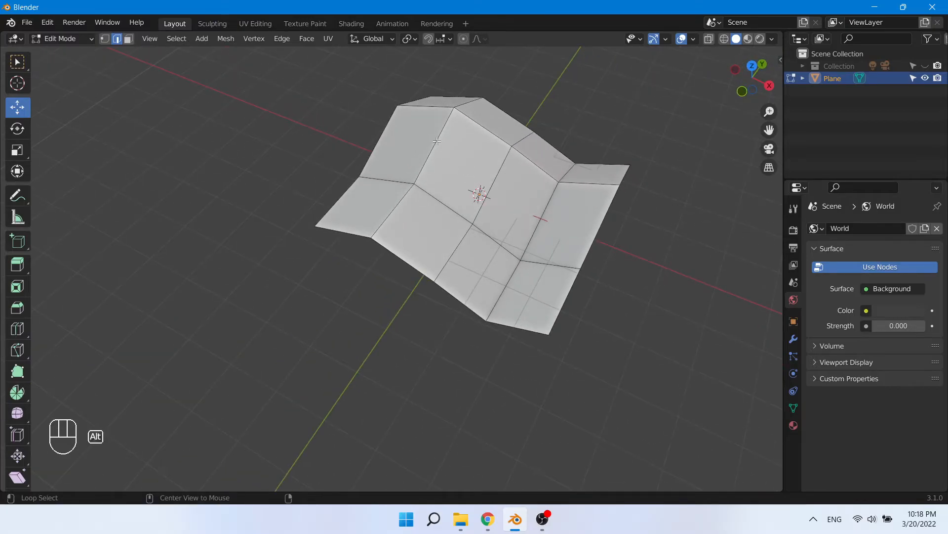
- On the X-parallel loop nearer -Y, lower the vertex crossing the -X-side loop and raise the one crossing the +X-side loop
{"action": "key", "text": "1"}
{"action": "left_click", "coordinate": [414, 187]}
{"action": "left_click_drag", "start_coordinate": [415, 149], "coordinate": [414, 177]}
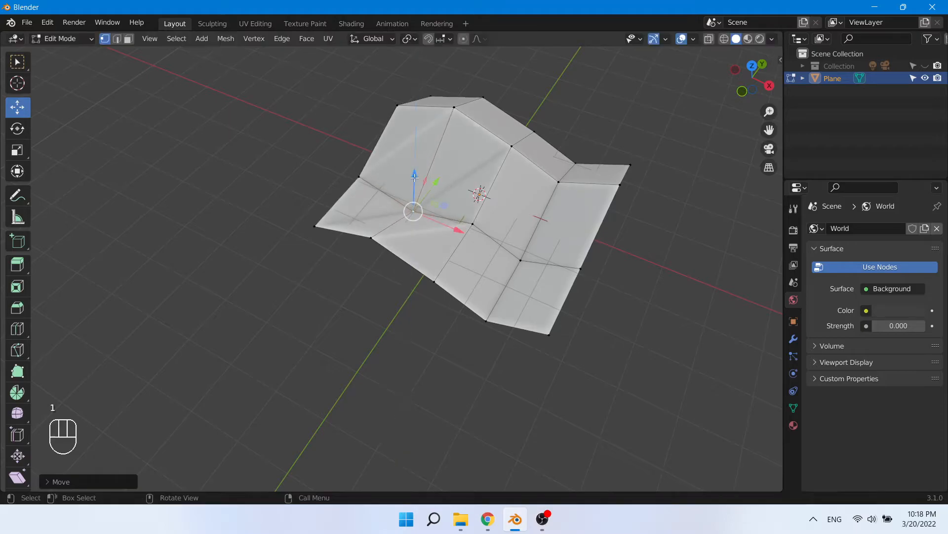
{"action": "left_click", "coordinate": [523, 248]}
{"action": "left_click_drag", "start_coordinate": [527, 228], "coordinate": [537, 195]}
{"action": "middle_click_drag", "start_coordinate": [537, 195], "coordinate": [661, 280]}
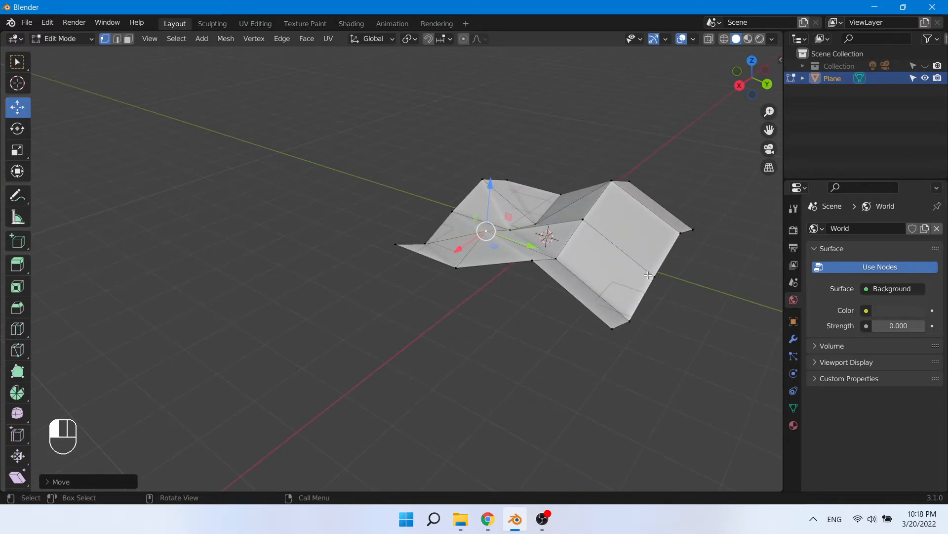
- Raise the middle vertex of the +Y border, and lower the +X border vertex where the X-parallel loop nearer -Y ends
{"action": "left_click", "coordinate": [652, 276]}
{"action": "left_click_drag", "start_coordinate": [667, 230], "coordinate": [667, 214]}
{"action": "middle_click_drag", "start_coordinate": [668, 213], "coordinate": [249, 225]}
{"action": "scroll", "coordinate": [708, 230], "scroll_direction": "up", "scroll_amount": 2}
{"action": "scroll", "coordinate": [514, 232], "scroll_direction": "up", "scroll_amount": 1}
{"action": "middle_click_drag", "start_coordinate": [529, 220], "coordinate": [458, 141]}
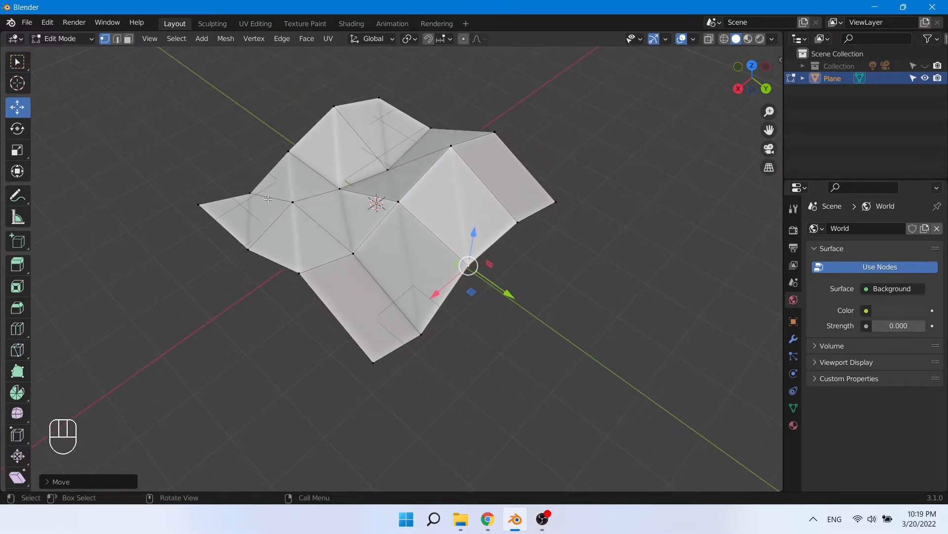
{"action": "left_click", "coordinate": [248, 249]}
{"action": "left_click_drag", "start_coordinate": [239, 218], "coordinate": [246, 239]}
- Select the middle Y-parallel edge loop in edge mode and apply Set Linear to it
{"action": "mouse_move", "coordinate": [295, 234]}
{"action": "middle_mouse_down"}
{"action": "mouse_move", "coordinate": [346, 191]}
{"action": "mouse_move", "coordinate": [288, 228]}
{"action": "middle_mouse_up"}
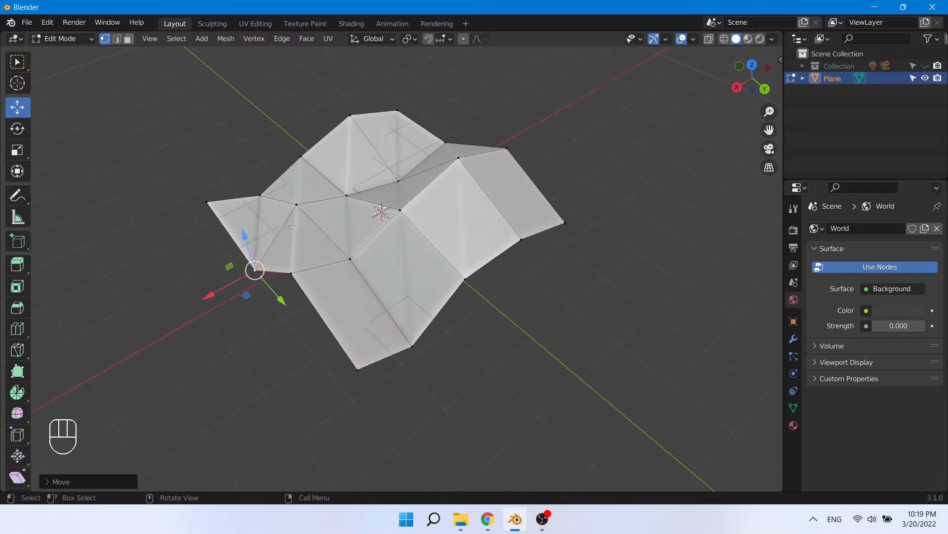
{"action": "middle_click_drag", "start_coordinate": [394, 212], "coordinate": [600, 238], "text": "shift"}
{"action": "key", "text": "2"}
{"action": "left_click", "coordinate": [554, 228]}
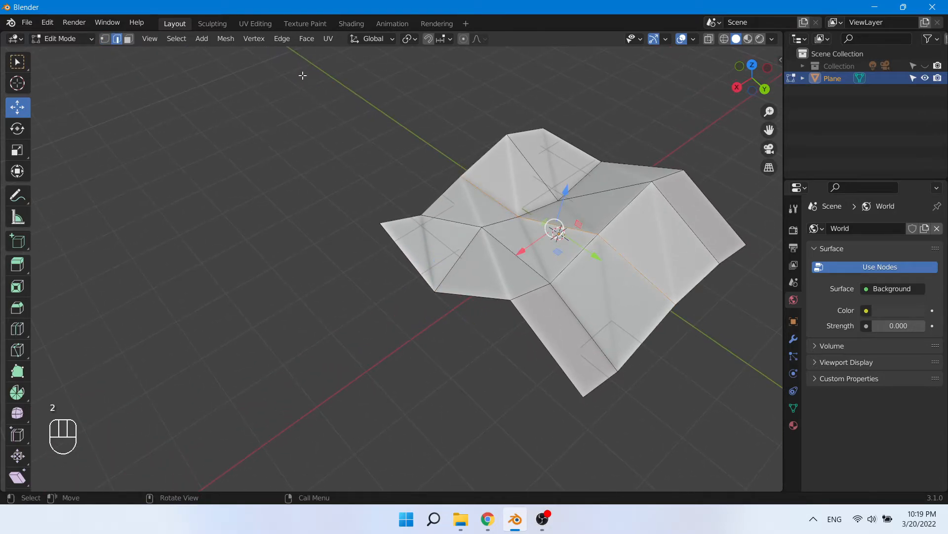
{"action": "left_click", "coordinate": [284, 39]}
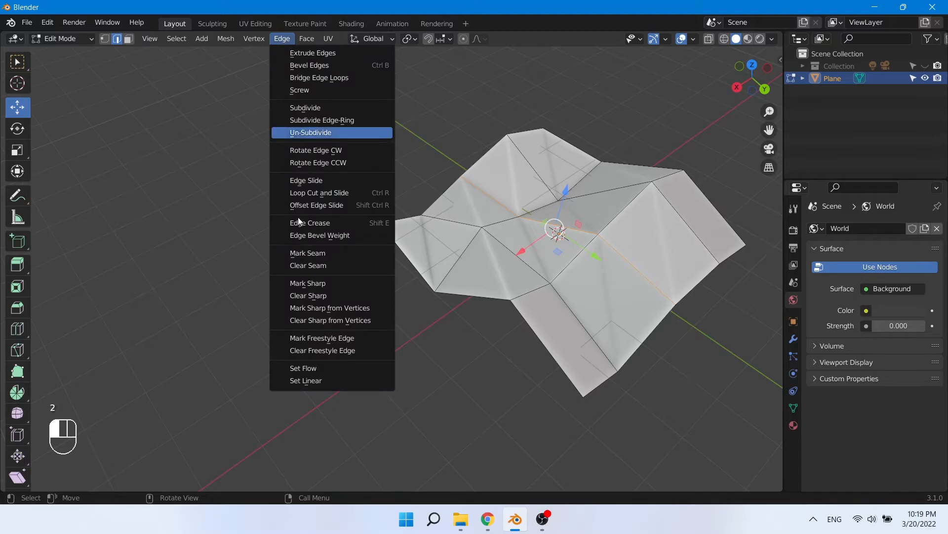
{"action": "left_click", "coordinate": [313, 380]}
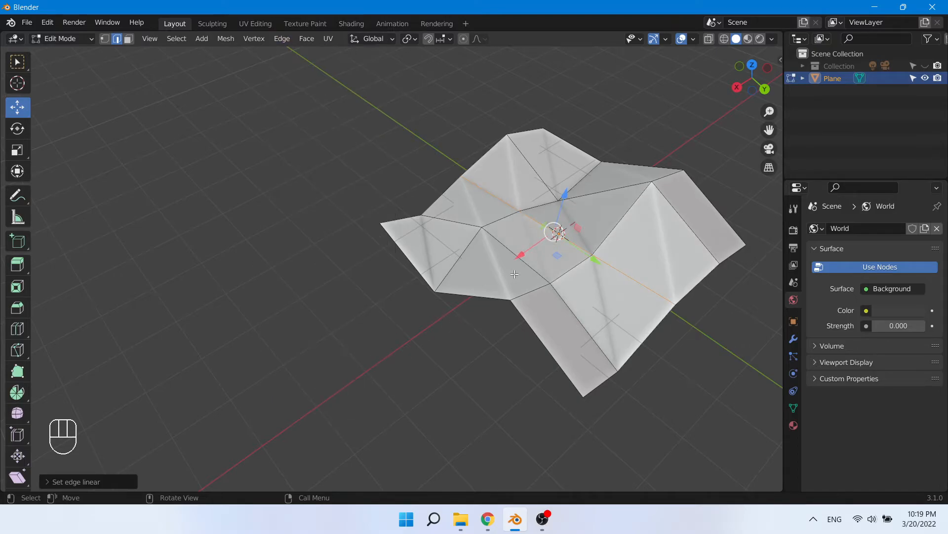
- Apply Set Linear to the Y-parallel loop nearest the +X border, and separately to the +X border itself
{"action": "left_click", "coordinate": [536, 271], "text": "alt"}
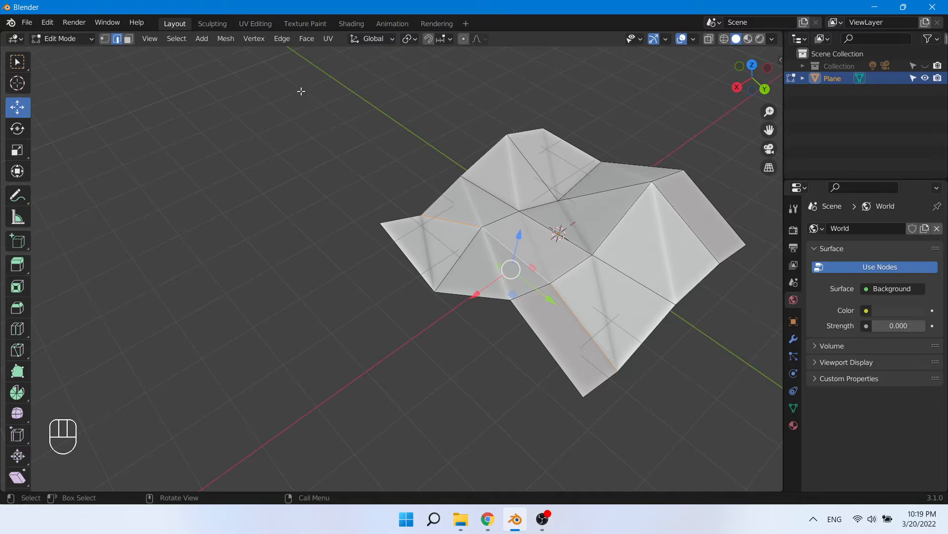
{"action": "left_click", "coordinate": [288, 40]}
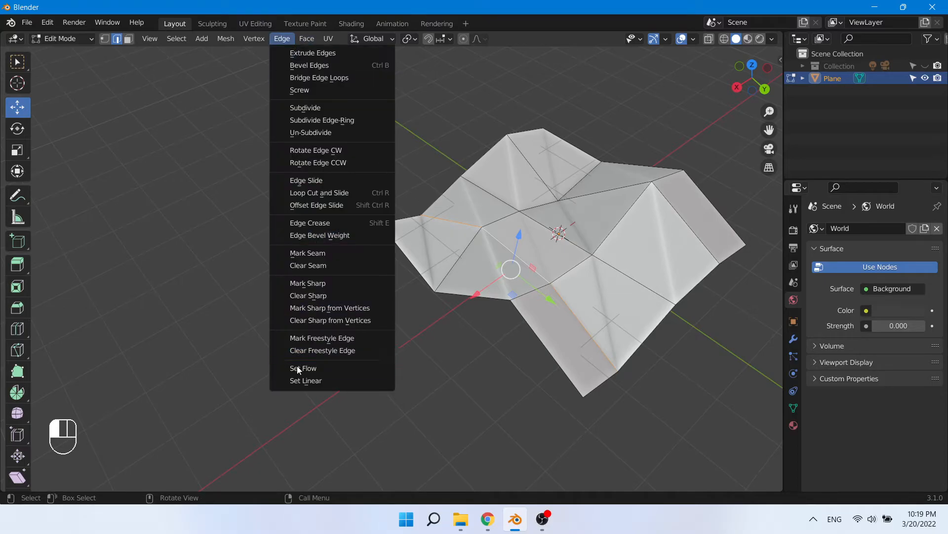
{"action": "left_click", "coordinate": [301, 379]}
{"action": "middle_click_drag", "start_coordinate": [571, 305], "coordinate": [516, 290]}
{"action": "left_click", "coordinate": [466, 302], "text": "alt"}
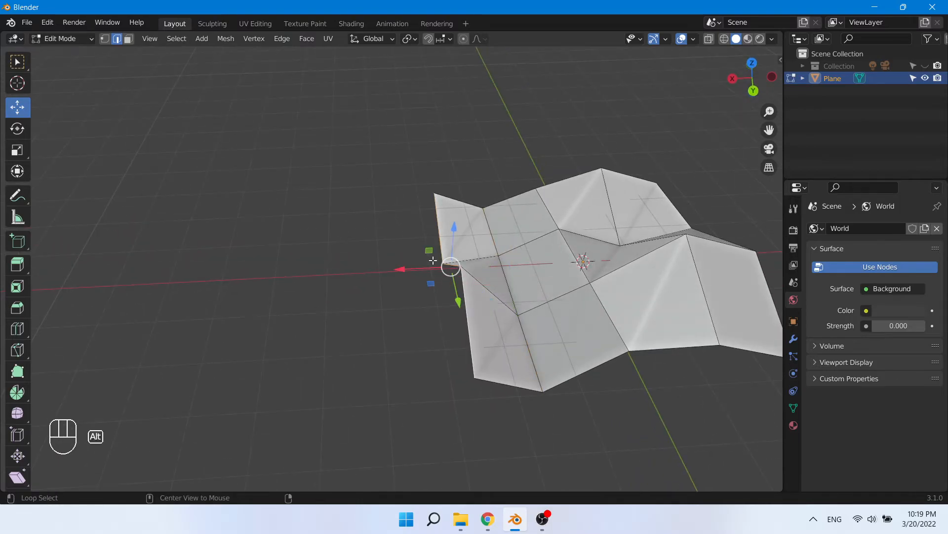
{"action": "left_click", "coordinate": [289, 39]}
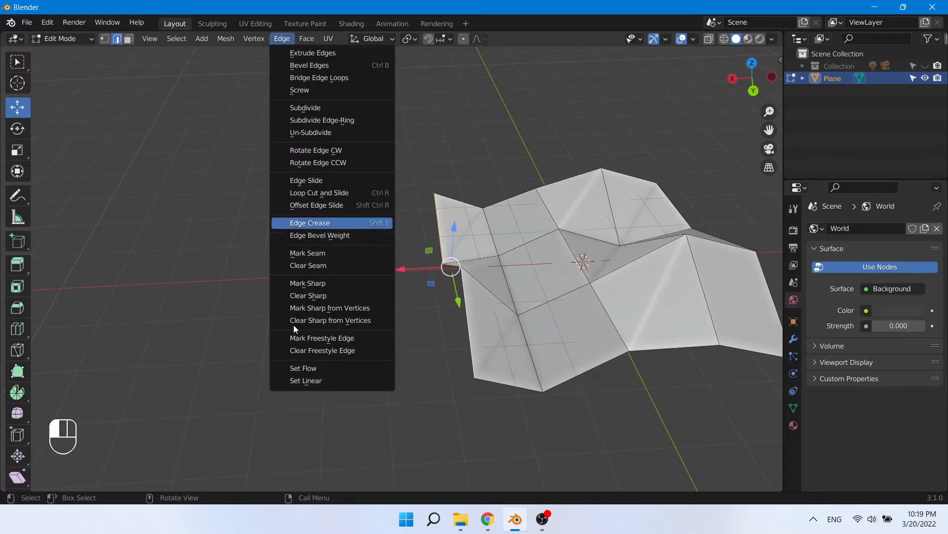
{"action": "left_click", "coordinate": [307, 379]}
- Apply Set Linear to the Y-parallel loop nearest the -X border, and separately to the -X border itself
{"action": "middle_click_drag", "start_coordinate": [324, 299], "coordinate": [346, 269]}
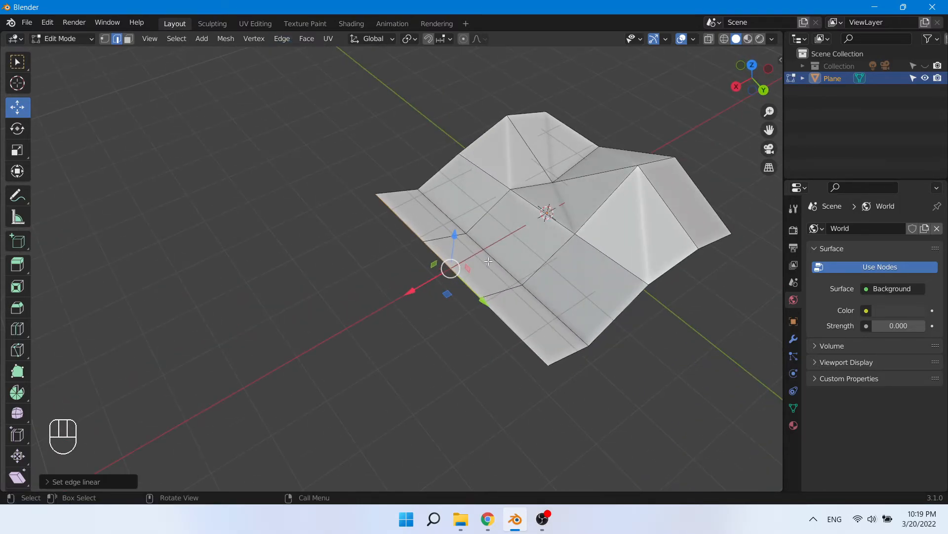
{"action": "left_click", "coordinate": [591, 177], "text": "alt"}
{"action": "middle_click_drag", "start_coordinate": [591, 176], "coordinate": [405, 105]}
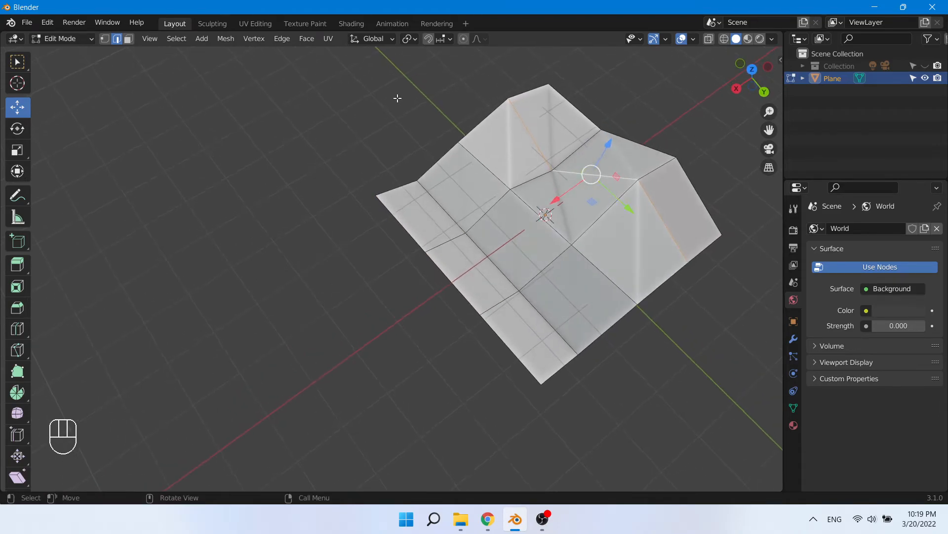
{"action": "left_click", "coordinate": [283, 39]}
{"action": "left_click", "coordinate": [317, 377]}
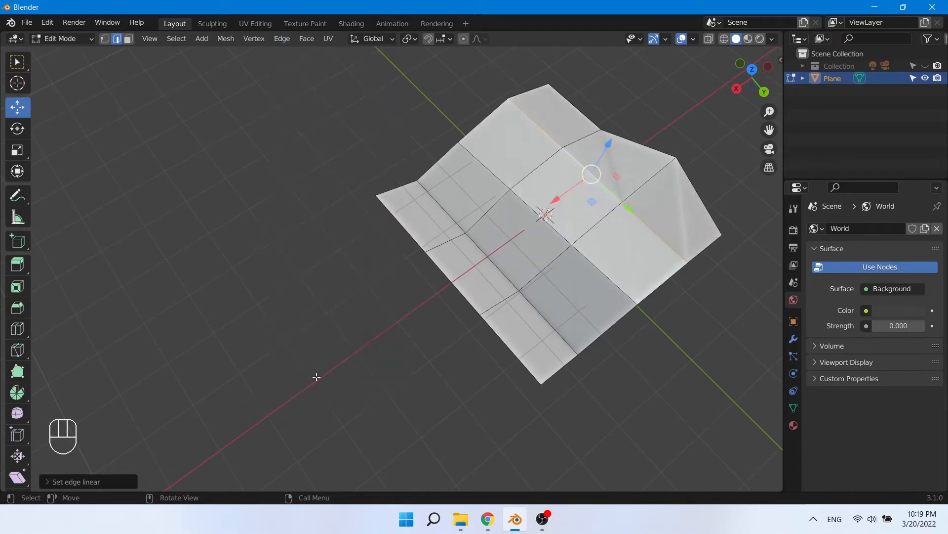
{"action": "middle_click_drag", "start_coordinate": [501, 233], "coordinate": [581, 214]}
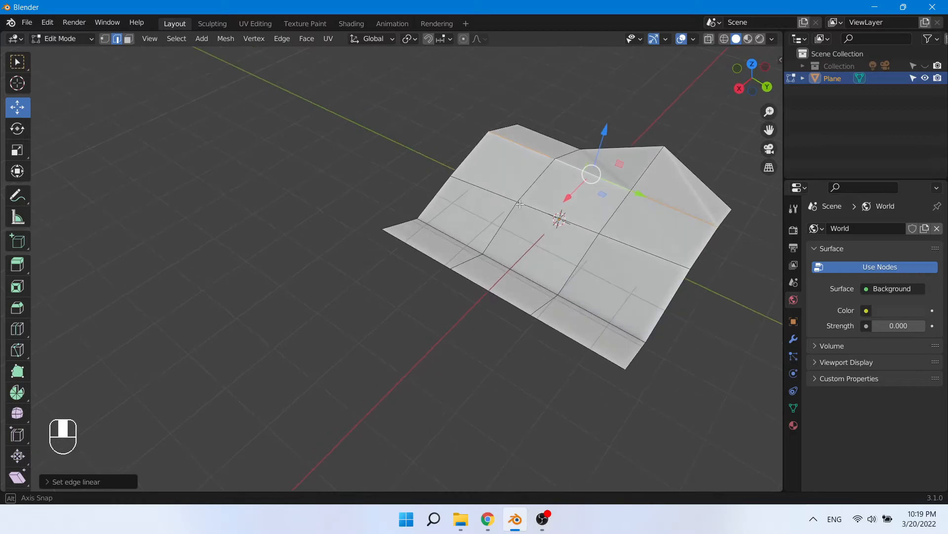
{"action": "left_click", "coordinate": [652, 147], "text": "alt"}
{"action": "left_click", "coordinate": [307, 39]}
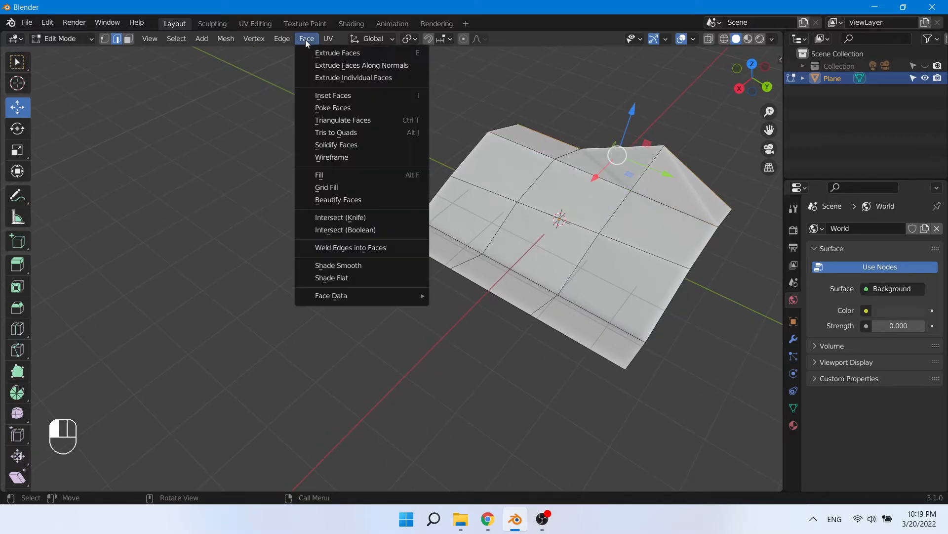
{"action": "mouse_move", "coordinate": [282, 39]}
{"action": "left_click", "coordinate": [307, 381]}
- Select the +Y border of the plane and apply Set Linear to it
{"action": "middle_click_drag", "start_coordinate": [417, 296], "coordinate": [529, 263], "text": "alt"}
{"action": "middle_click_drag", "start_coordinate": [528, 263], "coordinate": [474, 266]}
{"action": "left_click", "coordinate": [472, 236], "text": "alt"}
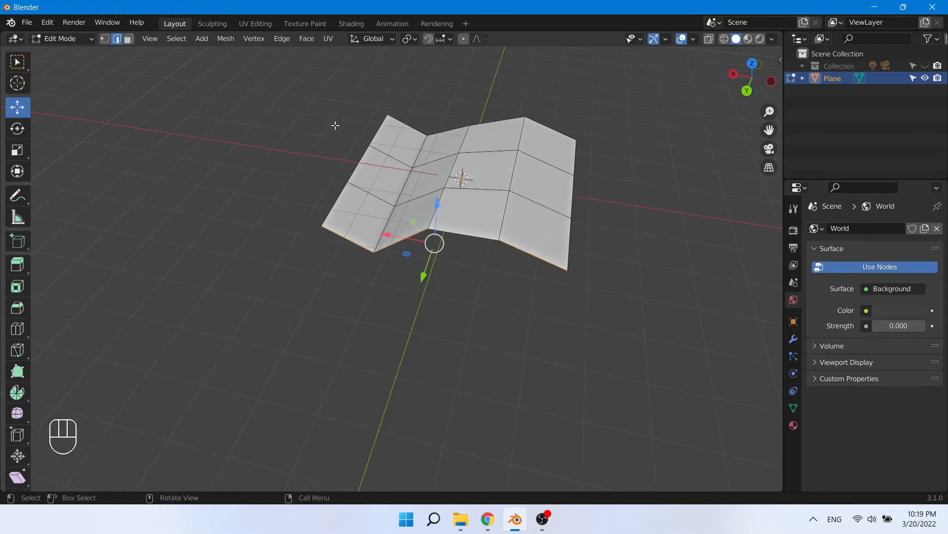
{"action": "left_click", "coordinate": [282, 38]}
{"action": "left_click", "coordinate": [325, 378]}
{"action": "middle_click_drag", "start_coordinate": [338, 362], "coordinate": [440, 280]}
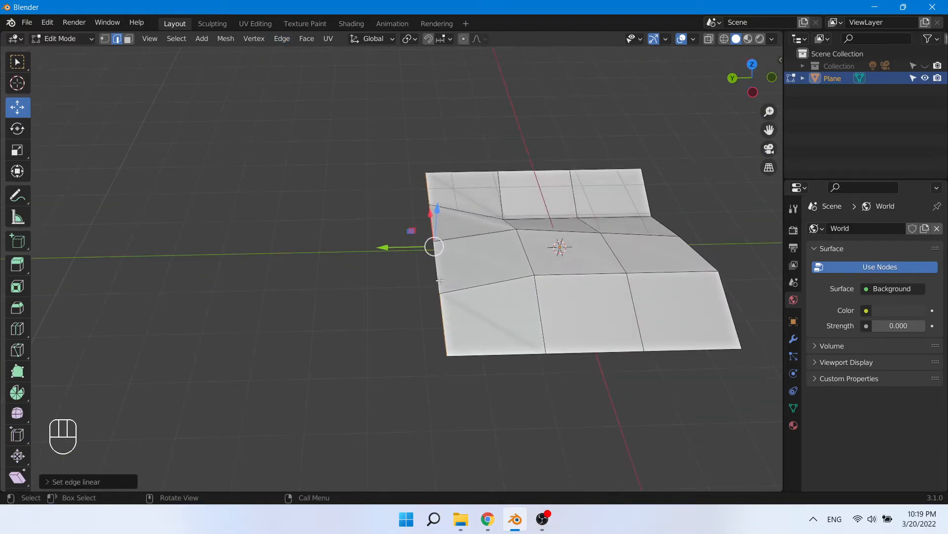
- Select both X-parallel edge loops together and apply Set Linear to them
{"action": "left_click", "coordinate": [529, 257], "text": "alt"}
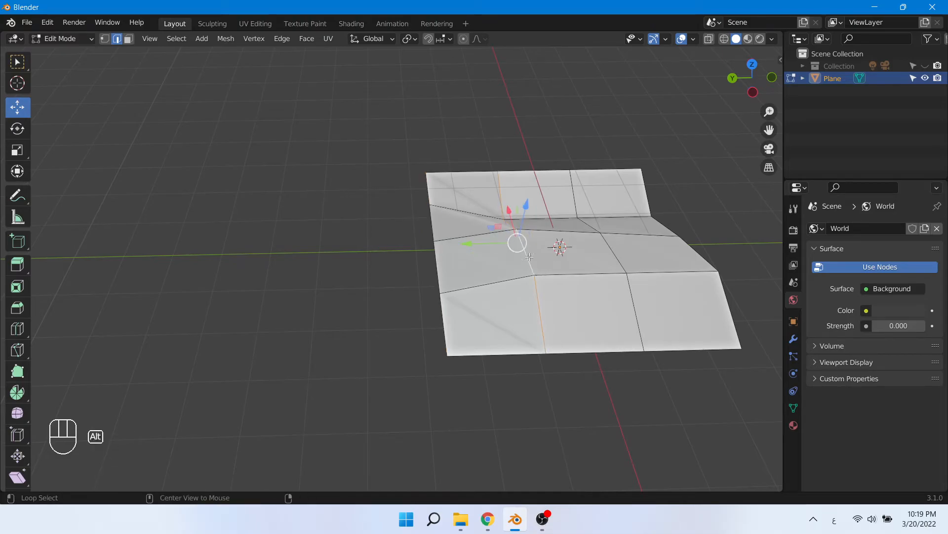
{"action": "left_click", "coordinate": [612, 257], "text": "alt+shift"}
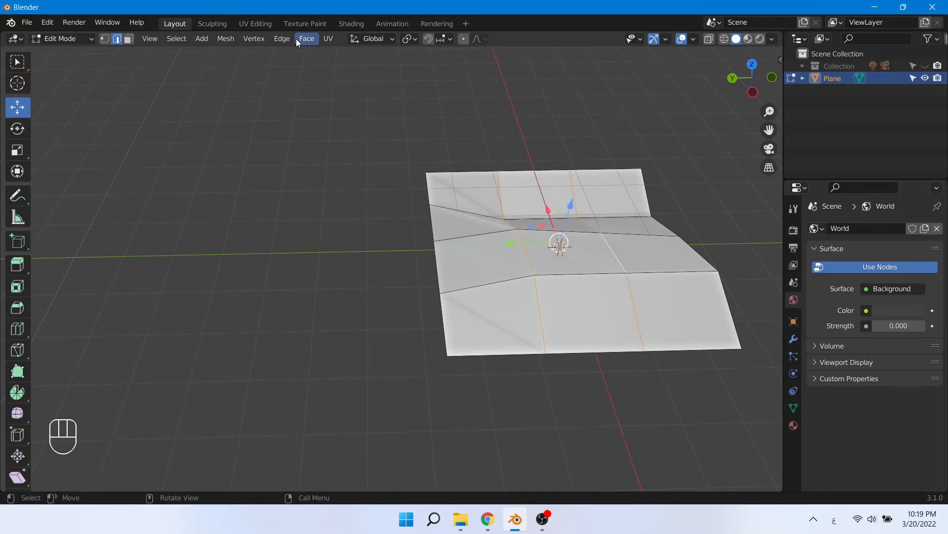
{"action": "left_click", "coordinate": [284, 39]}
{"action": "left_click", "coordinate": [324, 383]}
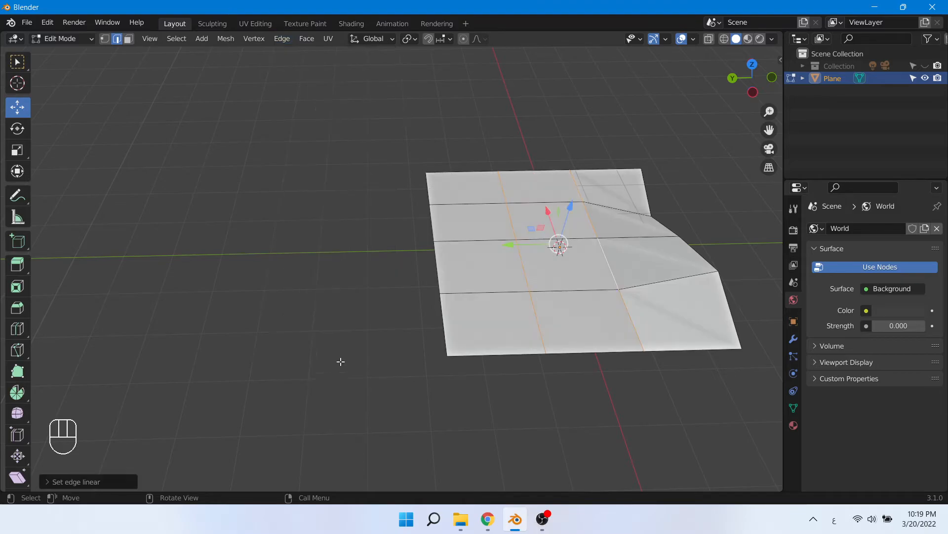
- Select the -Y border of the plane and apply Set Linear to it
{"action": "middle_click_drag", "start_coordinate": [334, 367], "coordinate": [440, 232]}
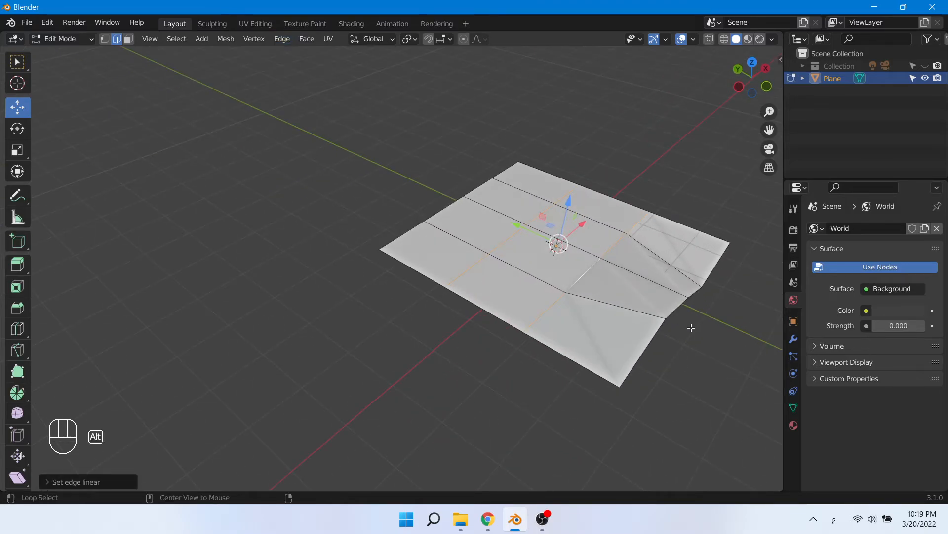
{"action": "left_click", "coordinate": [679, 311], "text": "alt"}
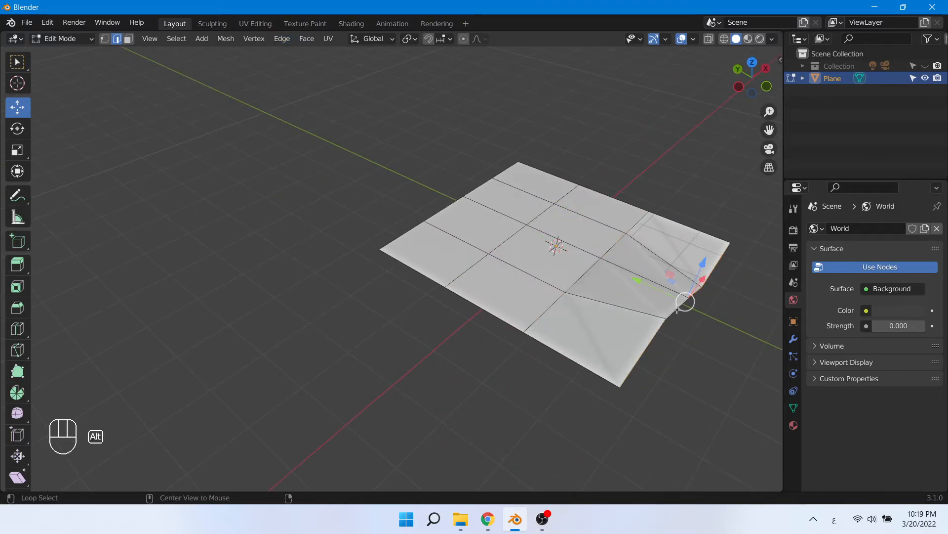
{"action": "left_click", "coordinate": [291, 42]}
{"action": "left_click", "coordinate": [325, 377]}
{"action": "middle_click_drag", "start_coordinate": [325, 377], "coordinate": [576, 226]}
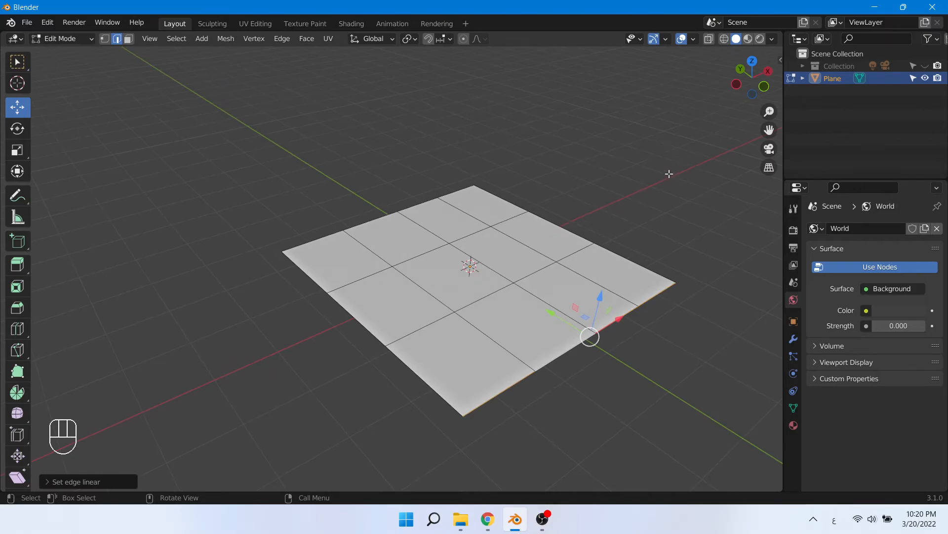
- Undo the Set Linear operations on the two X-parallel loops and on the -Y and +Y borders
{"action": "key", "text": "ctrl+z"}
{"action": "key", "text": "ctrl+z"}
{"action": "key", "text": "ctrl+z"}
{"action": "key", "text": "ctrl+z"}
{"action": "key", "text": "ctrl+z"}
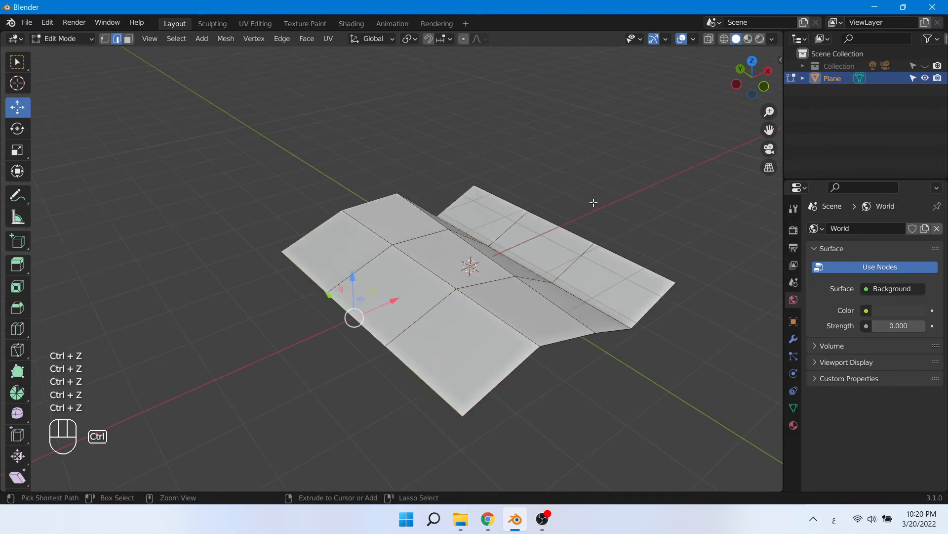
- Undo the last remaining Set Linear change, select the entire plane mesh, apply Set Linear to flatten it, and deselect everything
{"action": "key", "text": "ctrl+z"}
{"action": "left_click_drag", "start_coordinate": [705, 137], "coordinate": [248, 441]}
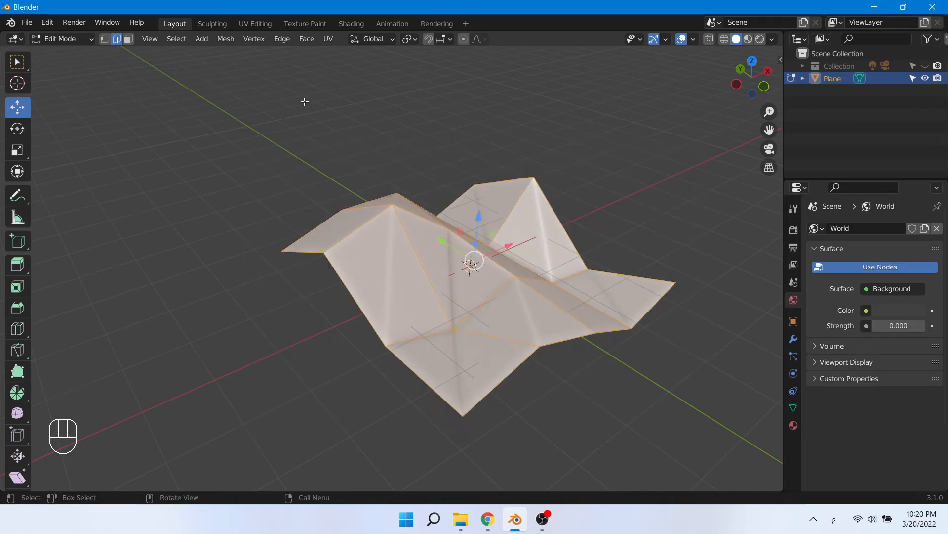
{"action": "left_click", "coordinate": [286, 40]}
{"action": "left_click", "coordinate": [301, 385]}
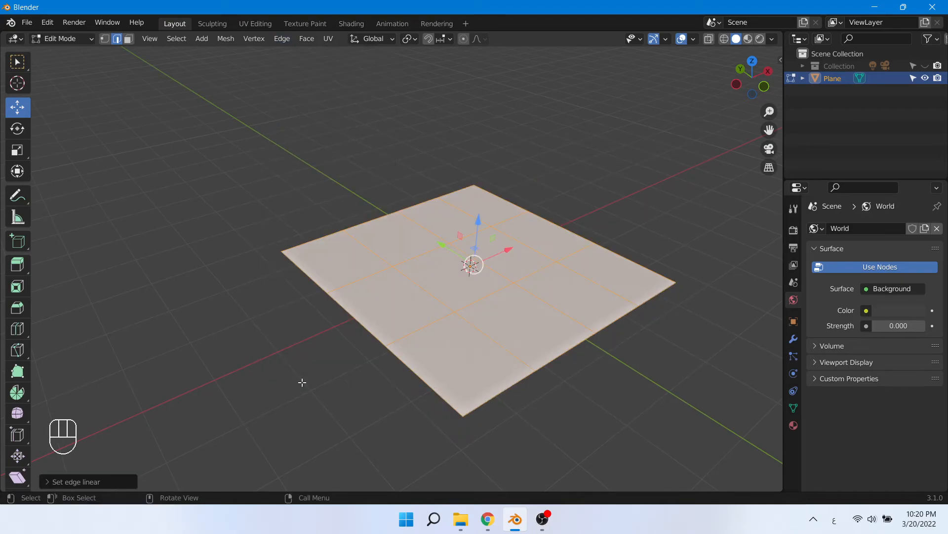
{"action": "left_click", "coordinate": [668, 188]}
{"action": "middle_click_drag", "start_coordinate": [392, 290], "coordinate": [431, 310]}
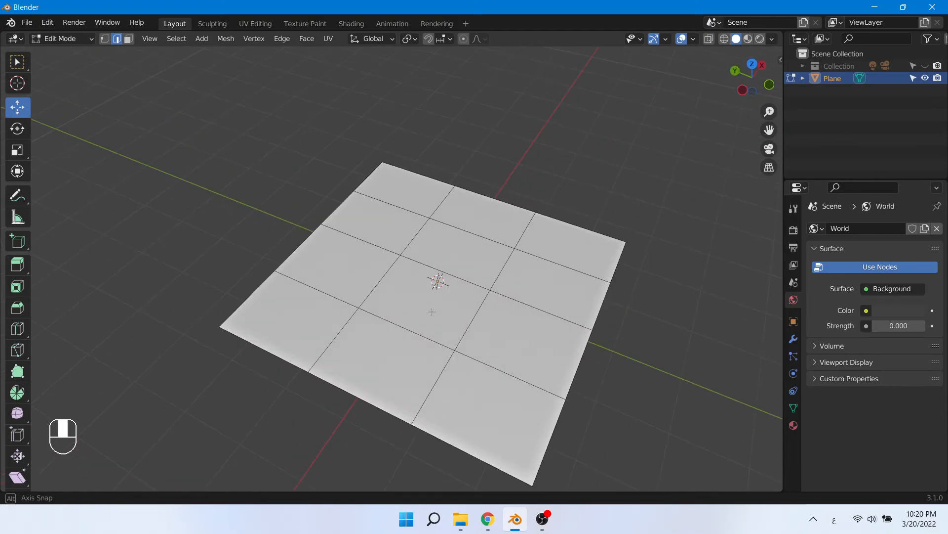
- Select all edges of the flattened plane, apply Set Flow to them, and clear the selection
{"action": "left_click_drag", "start_coordinate": [710, 146], "coordinate": [168, 489]}
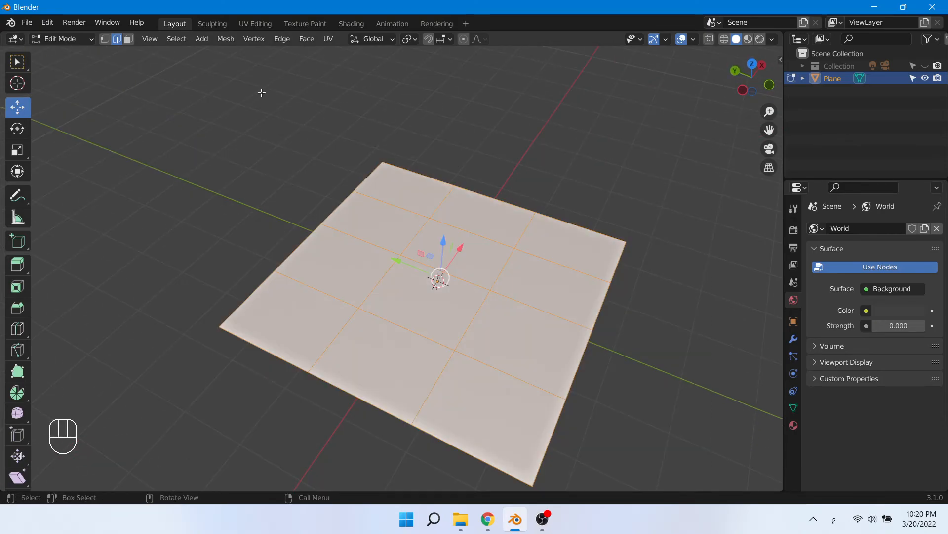
{"action": "left_click", "coordinate": [283, 39]}
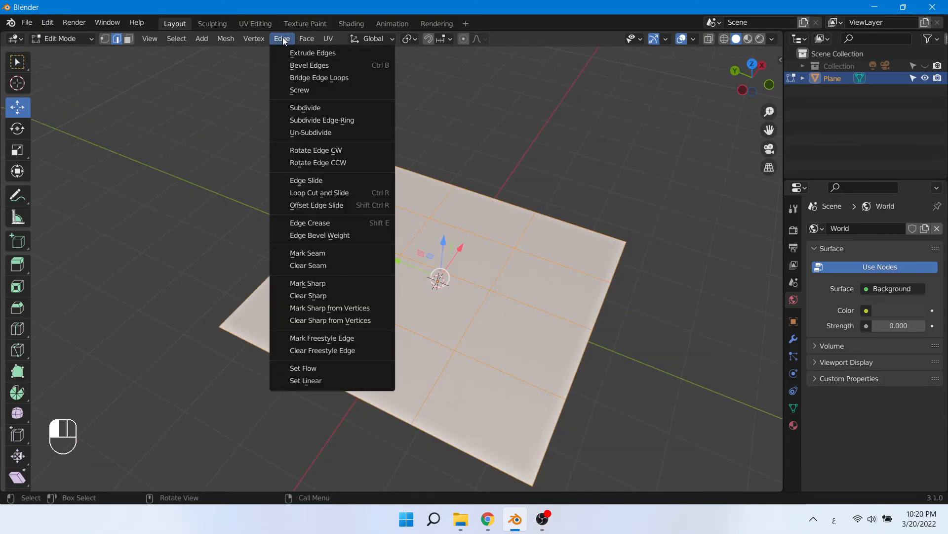
{"action": "left_click", "coordinate": [302, 369]}
{"action": "middle_click_drag", "start_coordinate": [405, 309], "coordinate": [395, 258]}
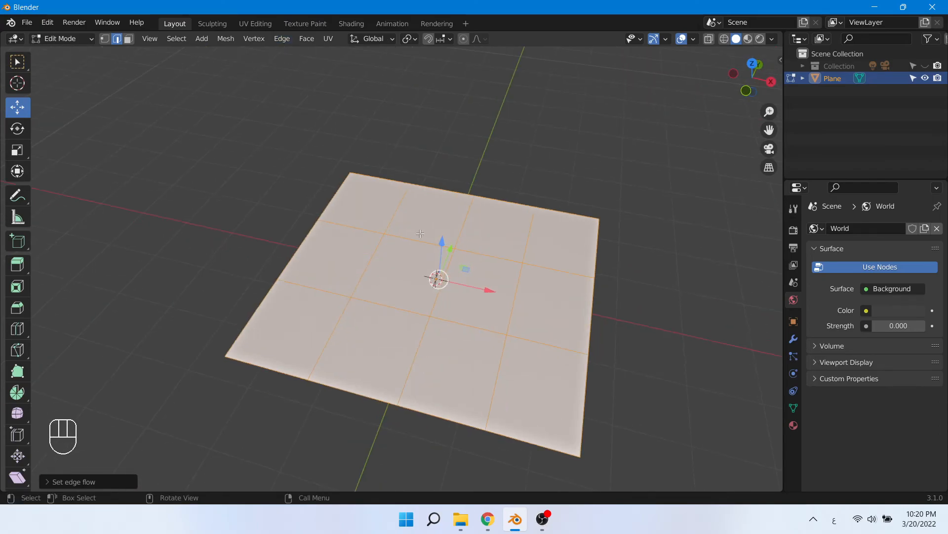
{"action": "left_click", "coordinate": [502, 139]}
{"action": "middle_click_drag", "start_coordinate": [502, 157], "coordinate": [518, 242]}
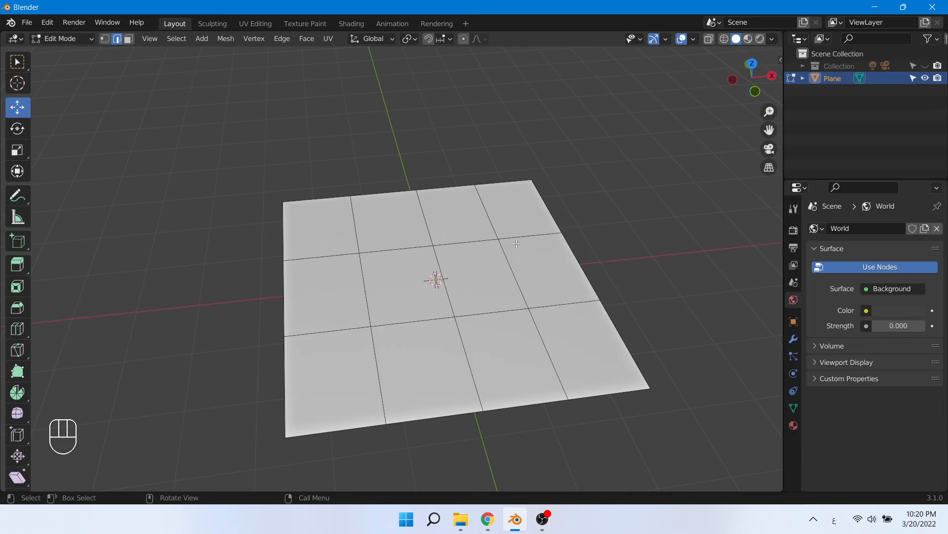
- Add one loop cut parallel to the X axis through the row of faces along the plane's -Y border
{"action": "key", "text": "ctrl+r"}
{"action": "left_click", "coordinate": [475, 351]}
{"action": "left_click", "coordinate": [472, 349]}
{"action": "middle_click_drag", "start_coordinate": [472, 348], "coordinate": [569, 284]}
{"action": "left_click", "coordinate": [568, 281]}
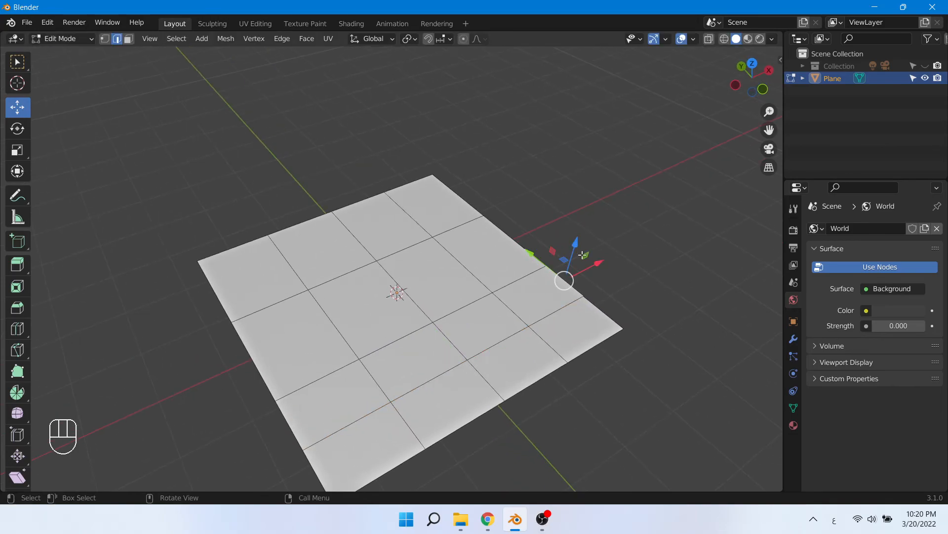
- Select the whole plane, including the new edge loop, and apply Set Flow once
{"action": "scroll", "coordinate": [567, 257], "scroll_direction": "down", "scroll_amount": 1}
{"action": "middle_click_drag", "start_coordinate": [598, 171], "coordinate": [614, 174]}
{"action": "left_click_drag", "start_coordinate": [643, 136], "coordinate": [123, 488]}
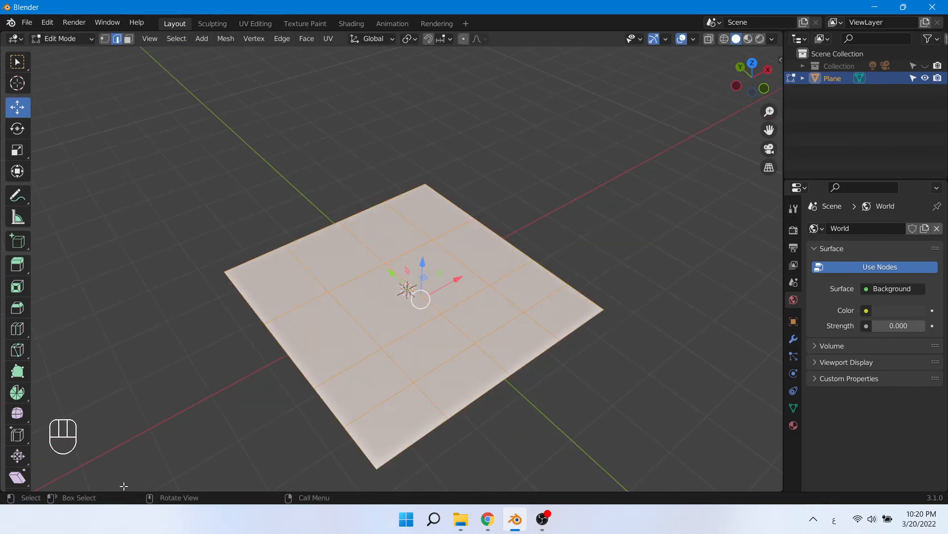
{"action": "middle_click_drag", "start_coordinate": [419, 214], "coordinate": [562, 175], "text": "shift"}
{"action": "left_click", "coordinate": [282, 38]}
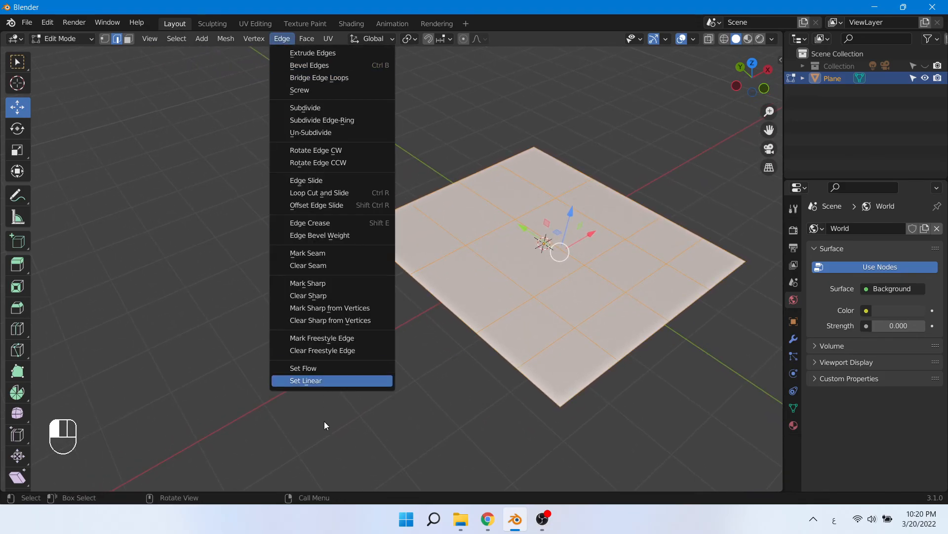
{"action": "left_click", "coordinate": [314, 369]}
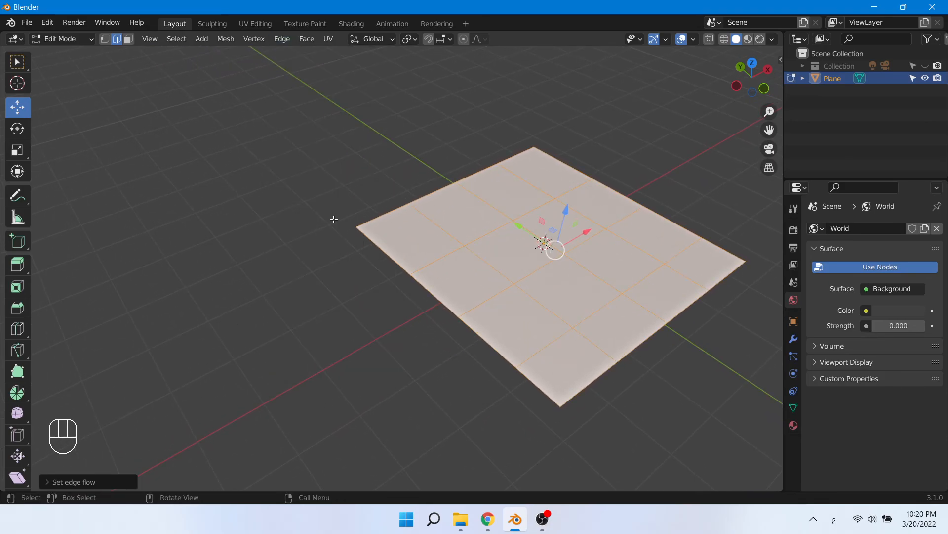
- Apply Set Flow four more times to the whole plane to even out the loop spacing, and deselect everything
{"action": "left_click", "coordinate": [283, 39]}
{"action": "left_click", "coordinate": [316, 371]}
{"action": "middle_click_drag", "start_coordinate": [339, 197], "coordinate": [402, 234]}
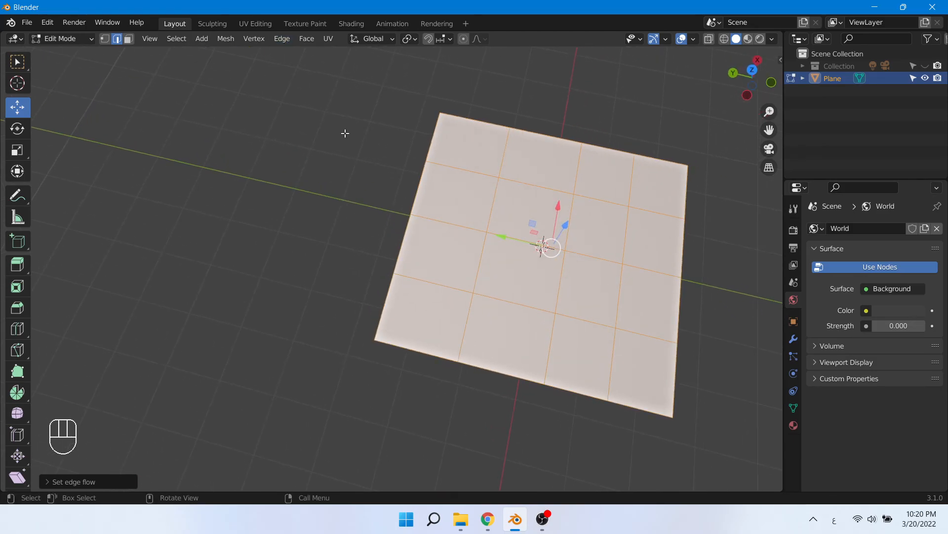
{"action": "left_click", "coordinate": [286, 40]}
{"action": "left_click", "coordinate": [304, 369]}
{"action": "left_click", "coordinate": [282, 42]}
{"action": "left_click", "coordinate": [299, 363]}
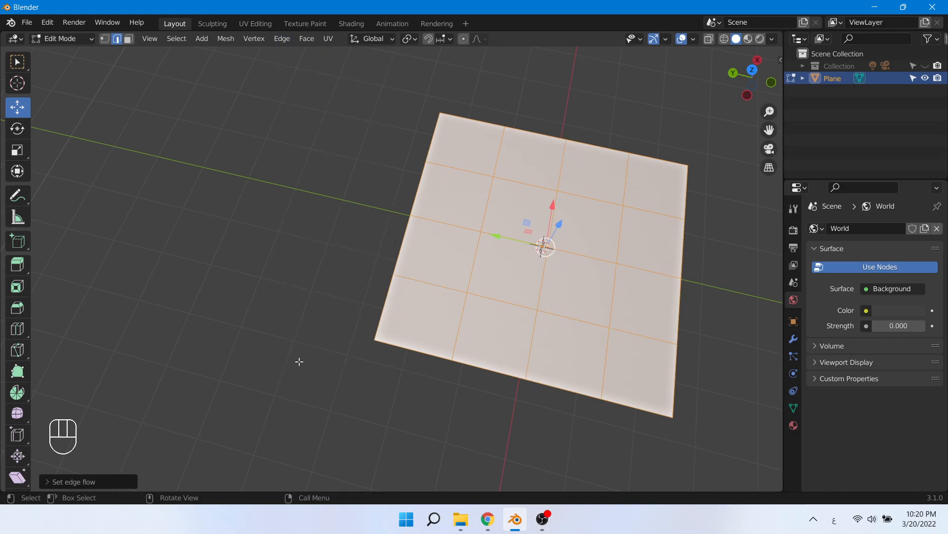
{"action": "middle_click_drag", "start_coordinate": [339, 312], "coordinate": [351, 259]}
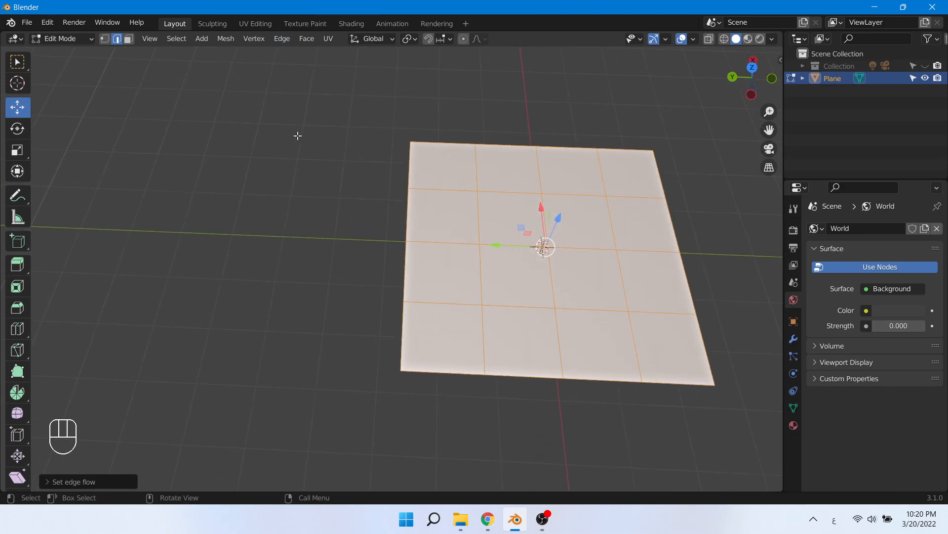
{"action": "left_click", "coordinate": [281, 40]}
{"action": "left_click", "coordinate": [326, 368]}
{"action": "left_click", "coordinate": [317, 275]}
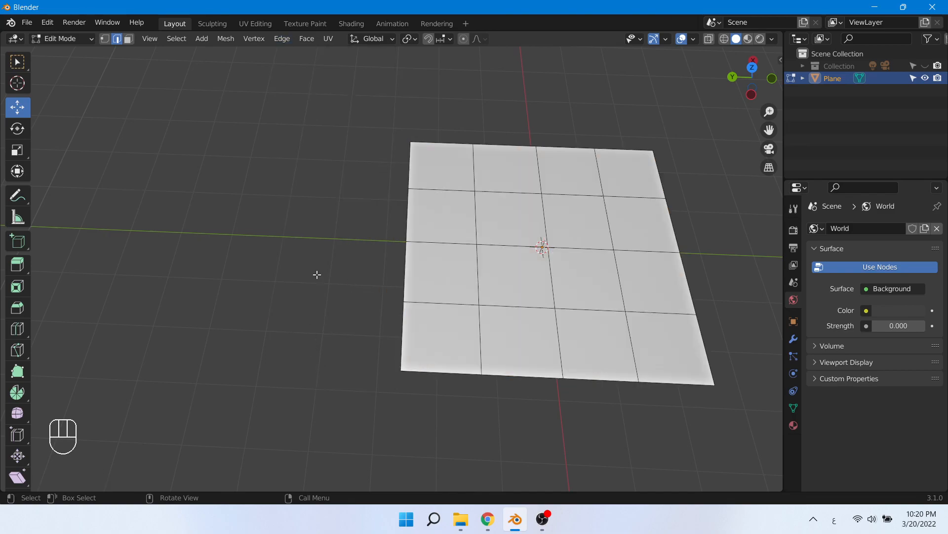
{"action": "middle_click_drag", "start_coordinate": [531, 339], "coordinate": [389, 313]}
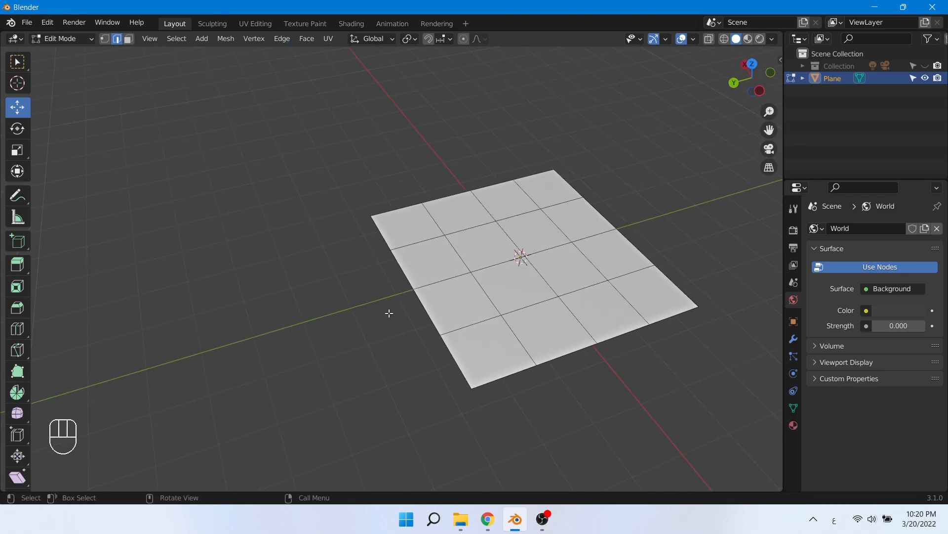